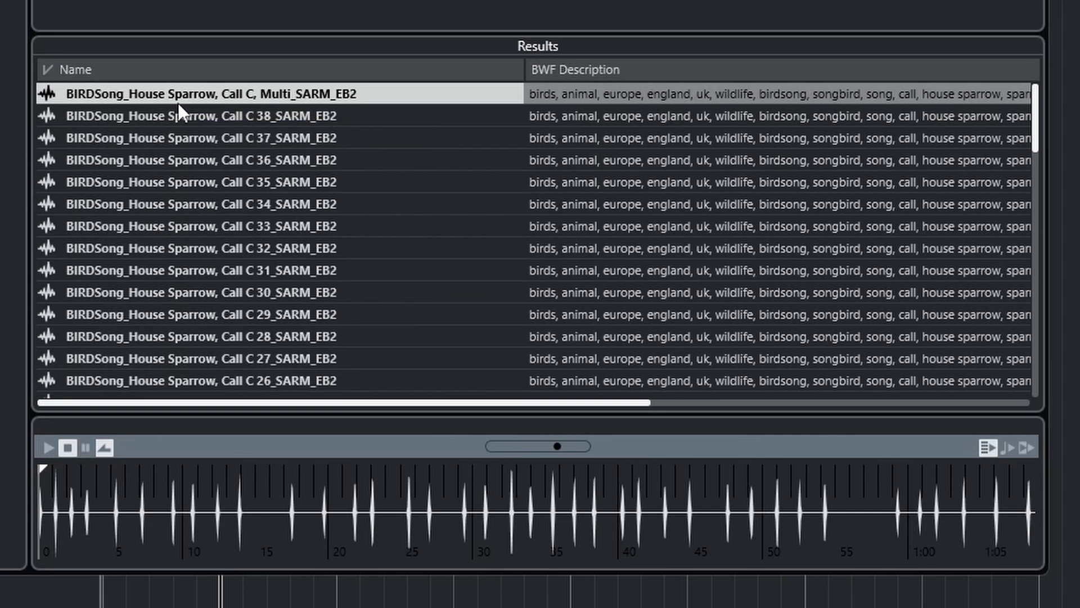
Step: Preview the 'BIRDSong_House Sparrow, Call C, Multi_SARM_EB2' sample from MediaBay Results
click(184, 96)
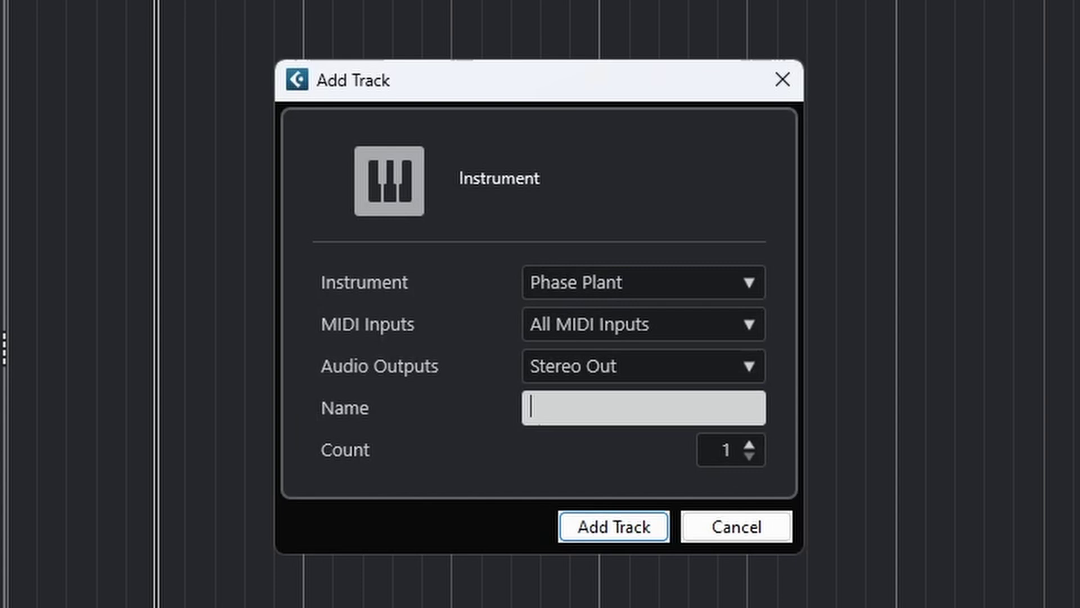
Step: Name the new Phase Plant instrument track 'House Sparrow Syn'
text(House Sparrow Syn)
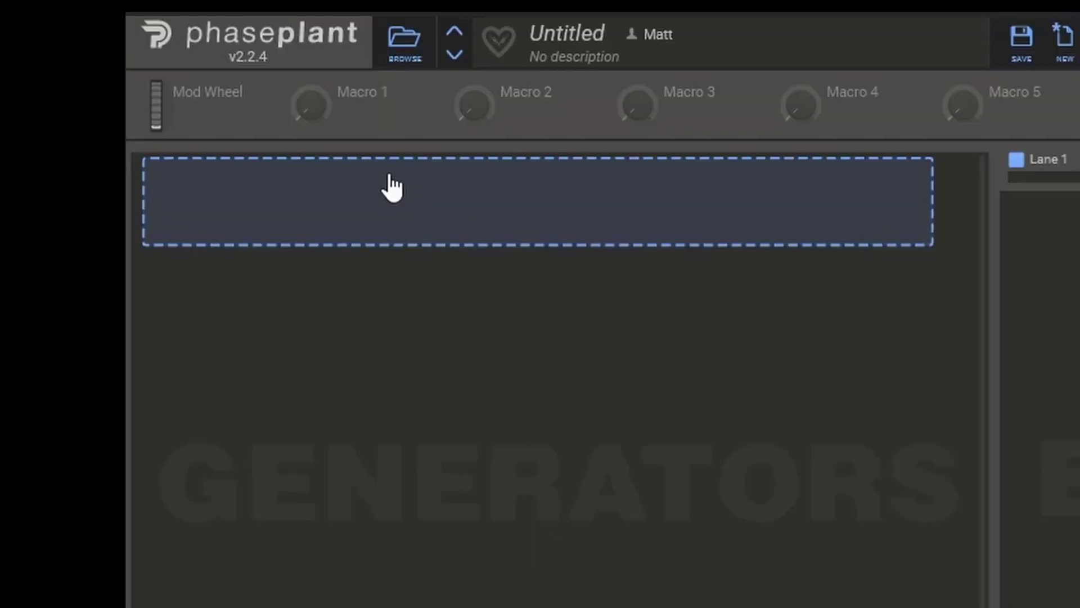
Step: Add a Wavetable generator and open its wavetable with the Harmonic Edit Tool
click(393, 185)
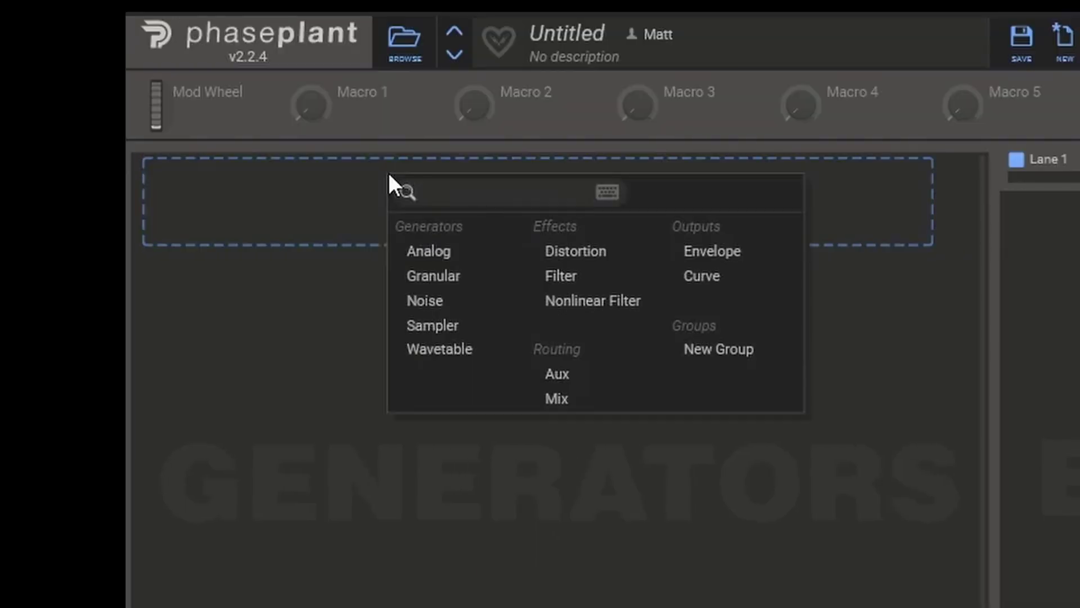
click(460, 351)
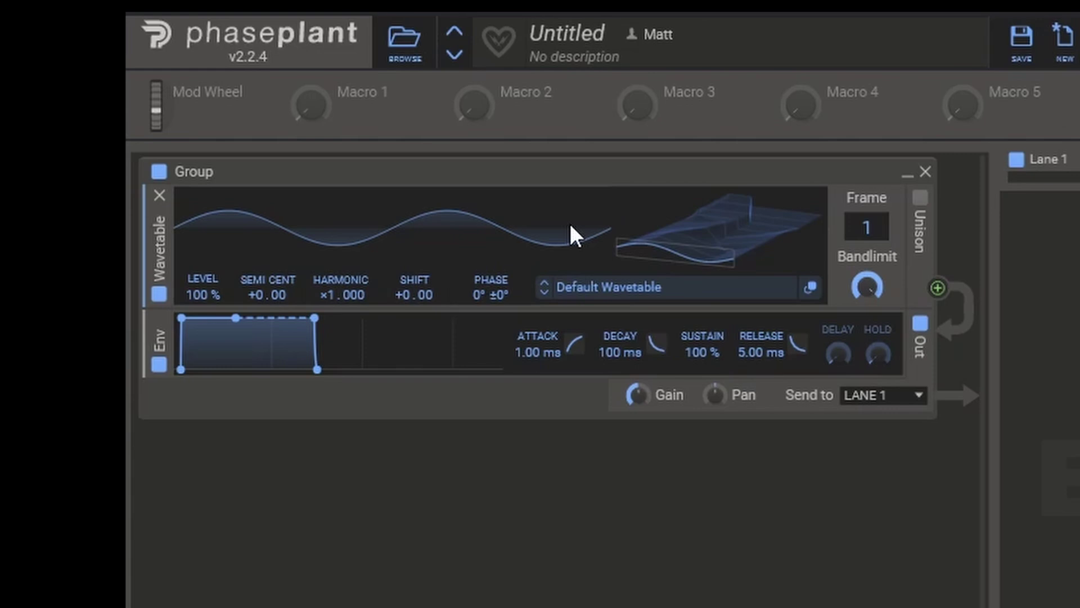
click(810, 287)
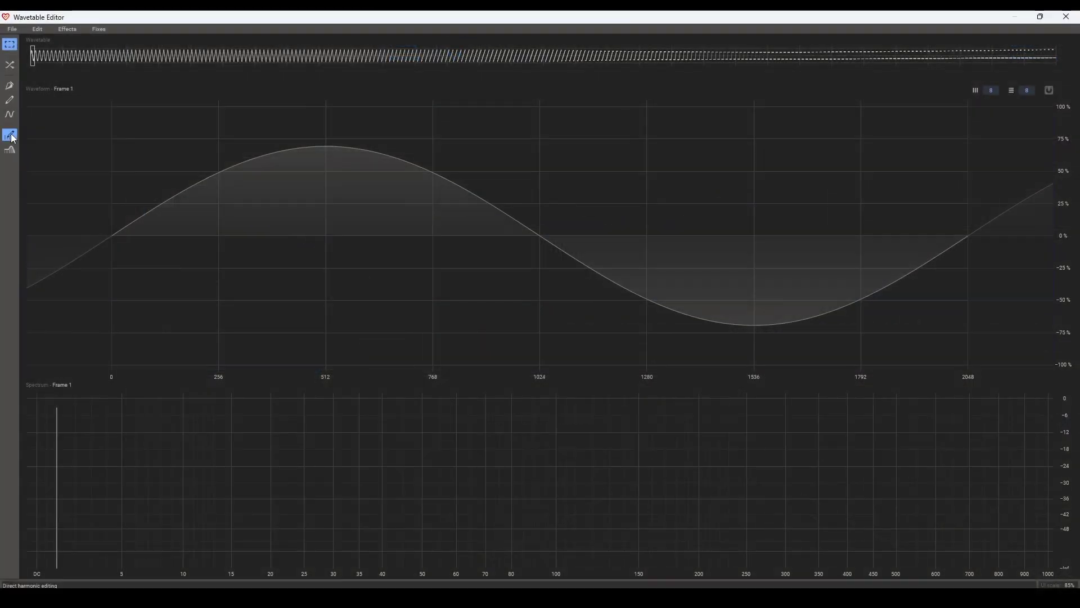
click(10, 135)
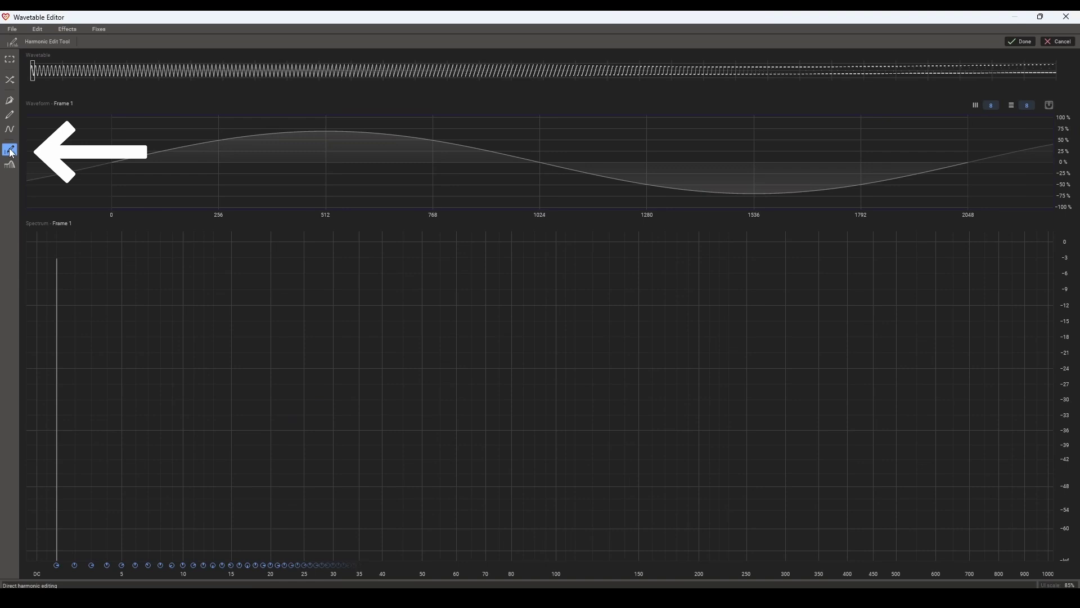
Step: Show harmonics DC to 19 and add harmonics 2, 3, 4 and 5 to the sine
scroll(89, 575, up, 5)
drag(89, 575, 230, 350)
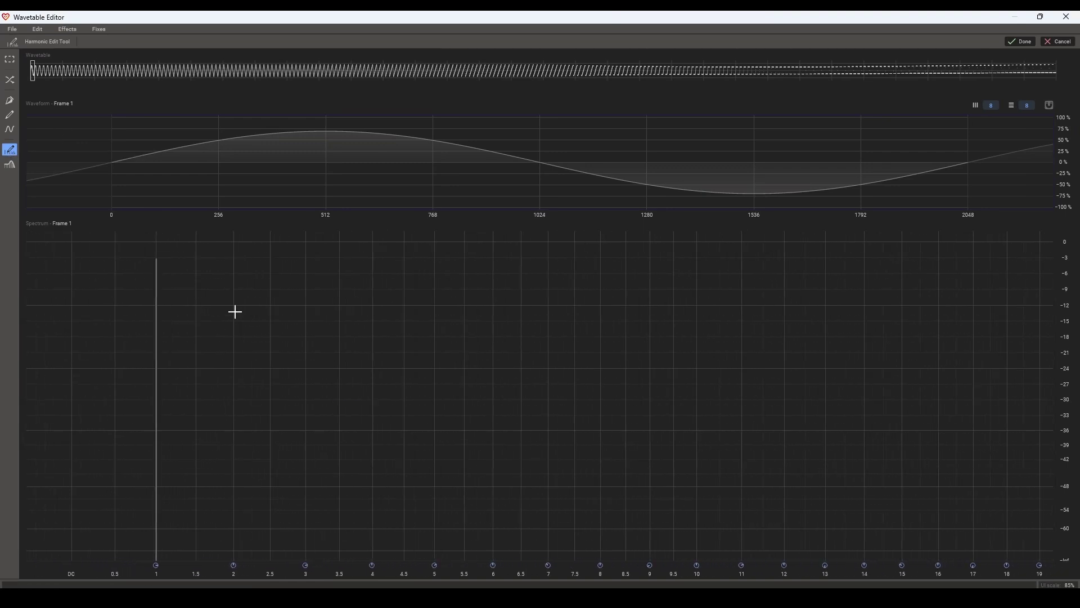
click(235, 326)
click(305, 415)
click(372, 299)
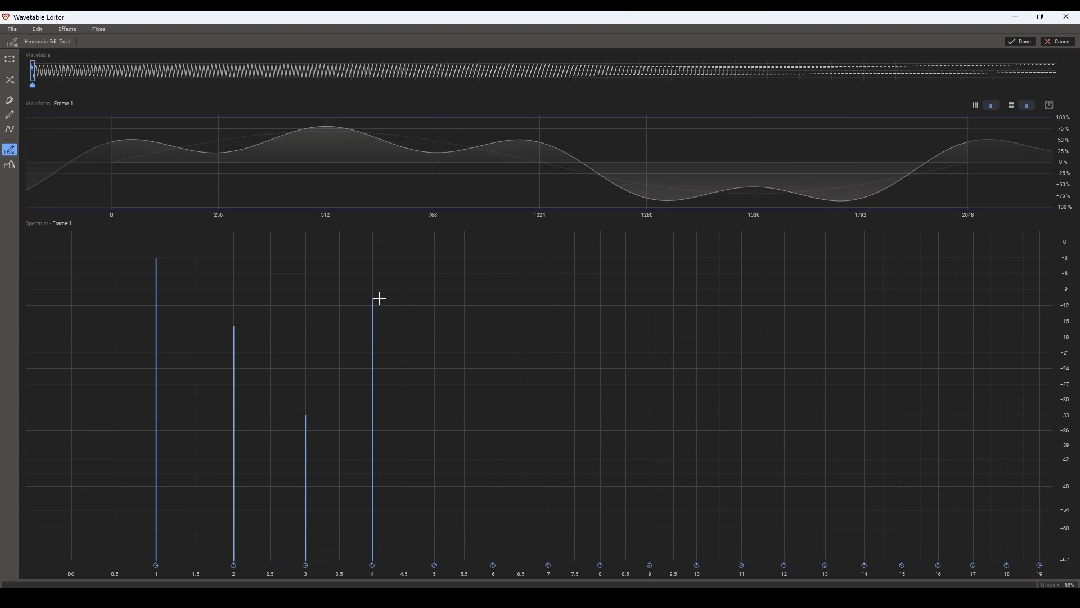
click(435, 391)
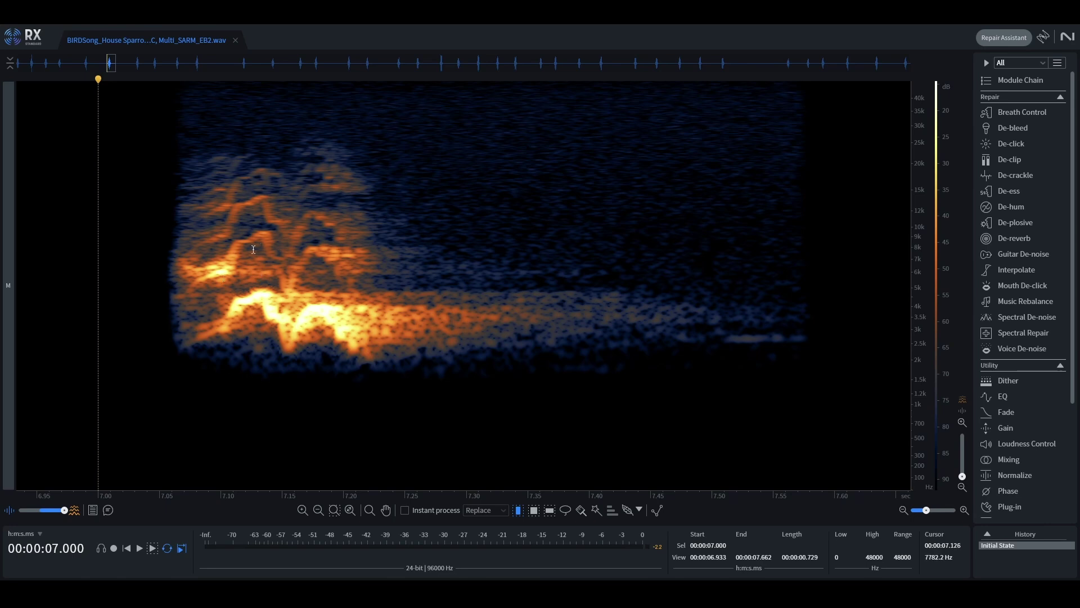
Step: Place the cursor at 7.126 s and open the Spectrum measurement of the sparrow call
click(254, 252)
scroll(254, 252, up, 2)
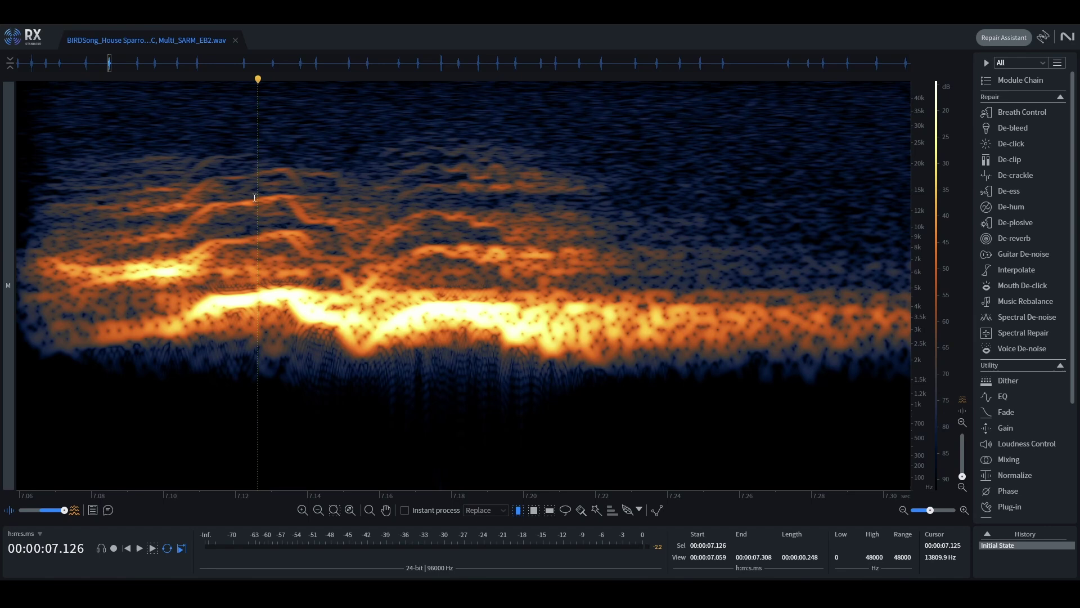
scroll(974, 429, down, 5)
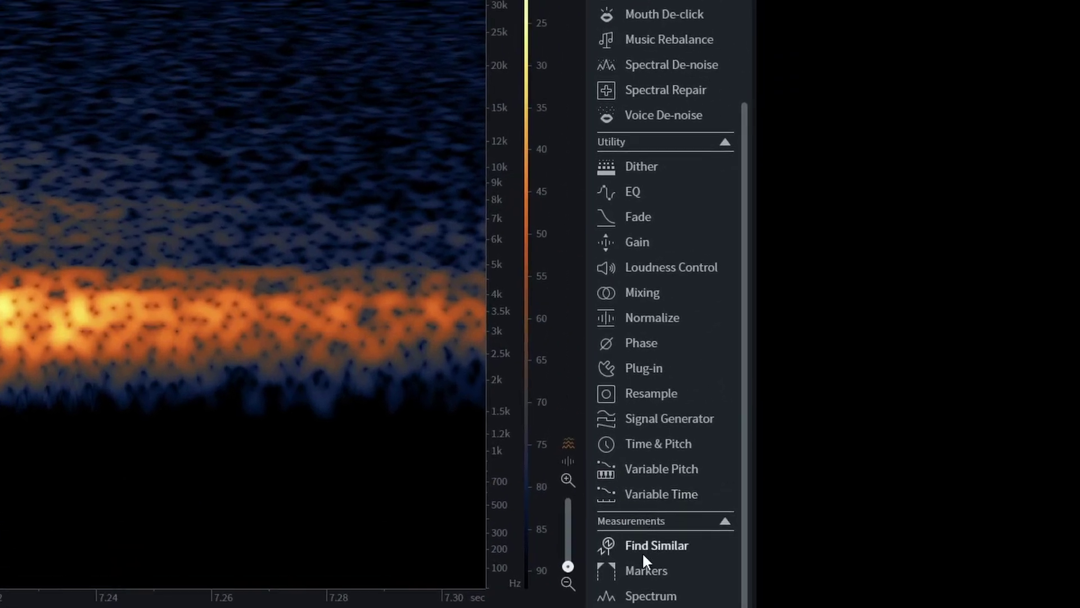
click(651, 597)
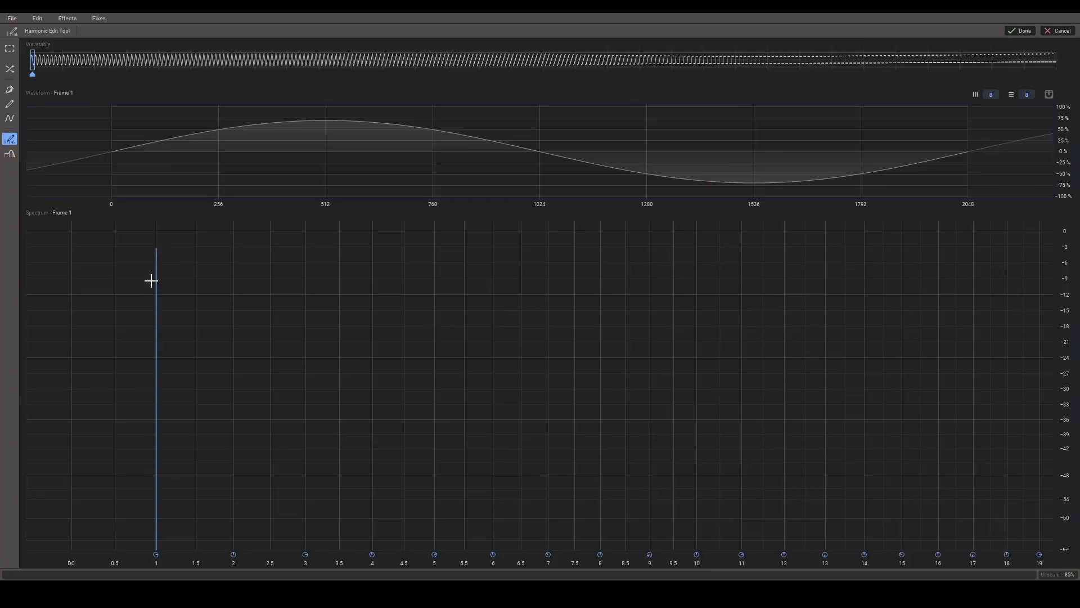
Step: Set the fundamental to about -12 dB, harmonic 2 to -45 dB, harmonic 3 to -52 dB, and add a faint harmonic 4
click(156, 300)
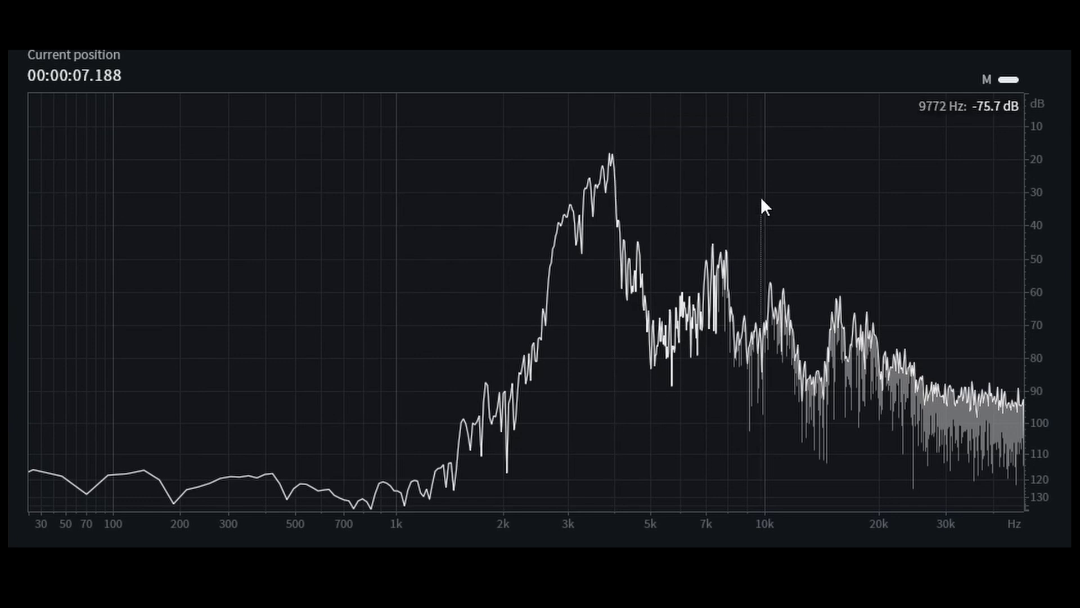
mouse_move(715, 227)
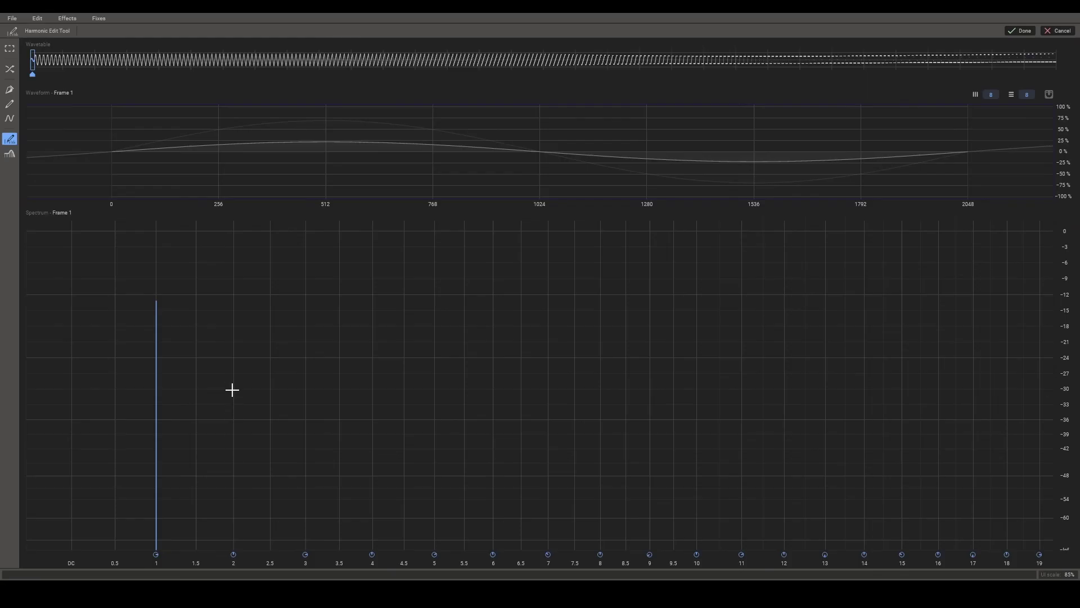
drag(230, 444, 230, 454)
drag(306, 475, 304, 501)
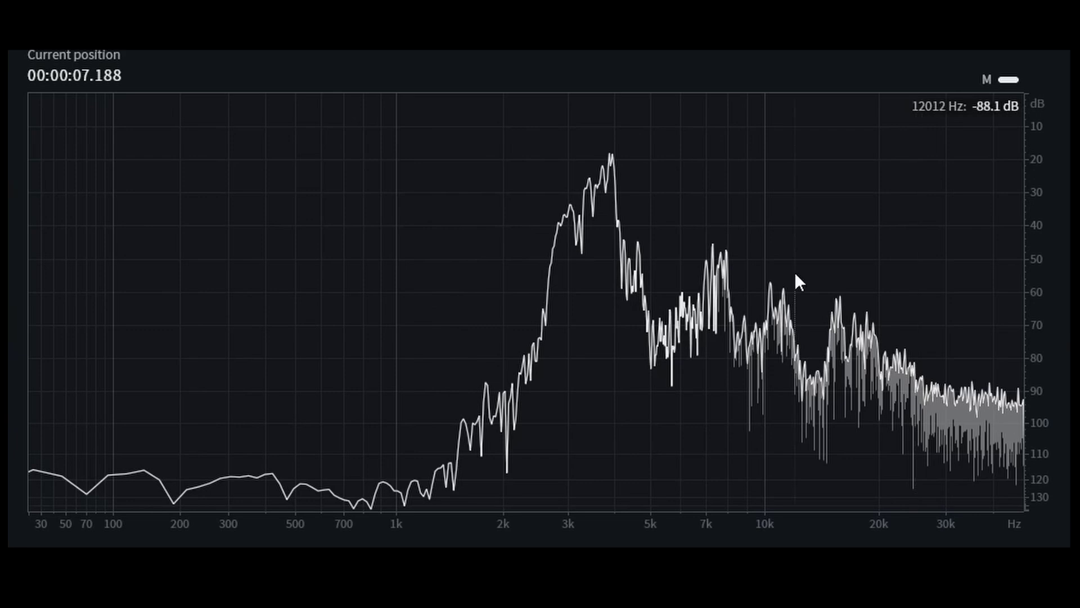
mouse_move(830, 277)
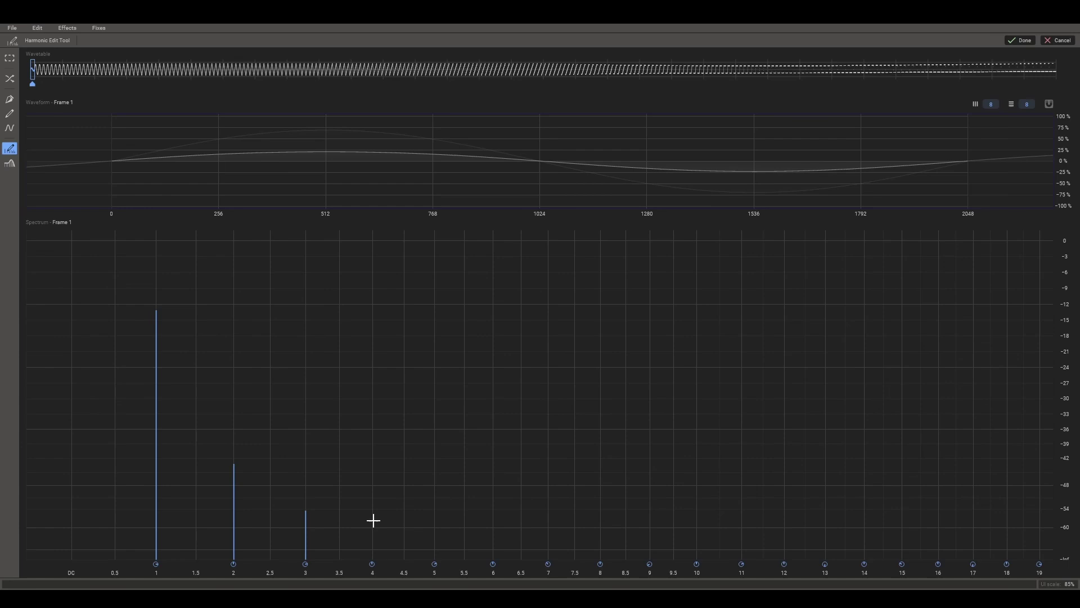
click(373, 521)
Step: Draw harmonics 5–8 at falling levels and normalize the frame to full peak
scroll(387, 564, down, 2)
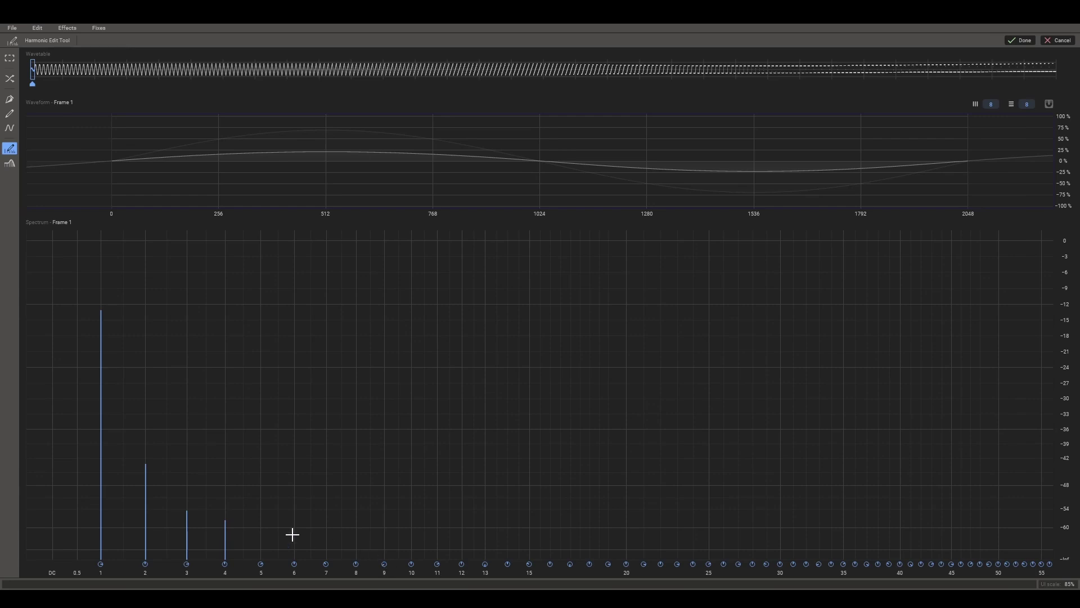
drag(260, 531, 471, 560)
click(99, 29)
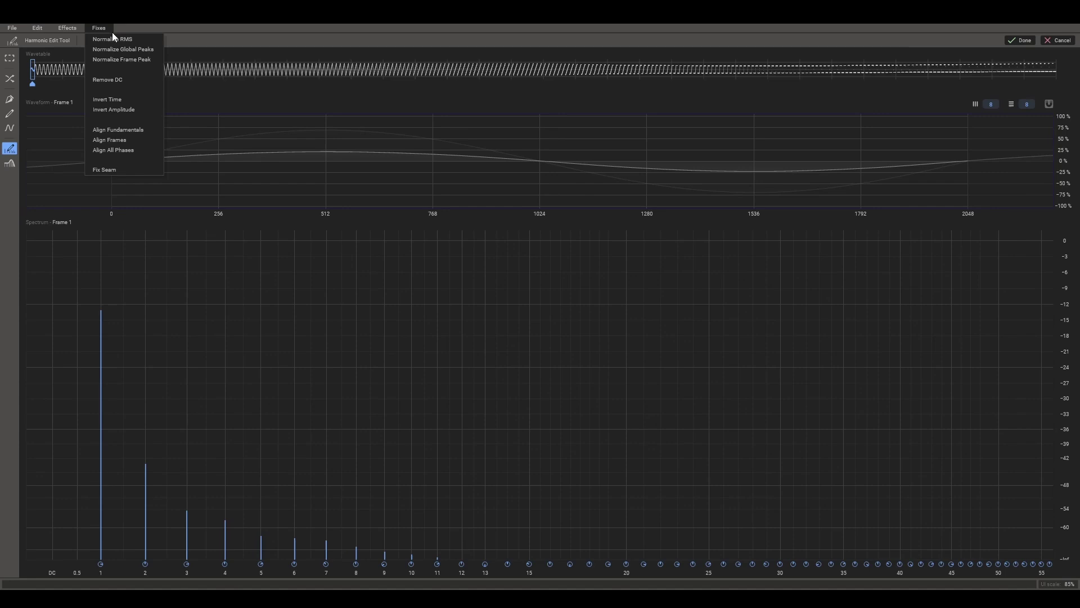
click(137, 60)
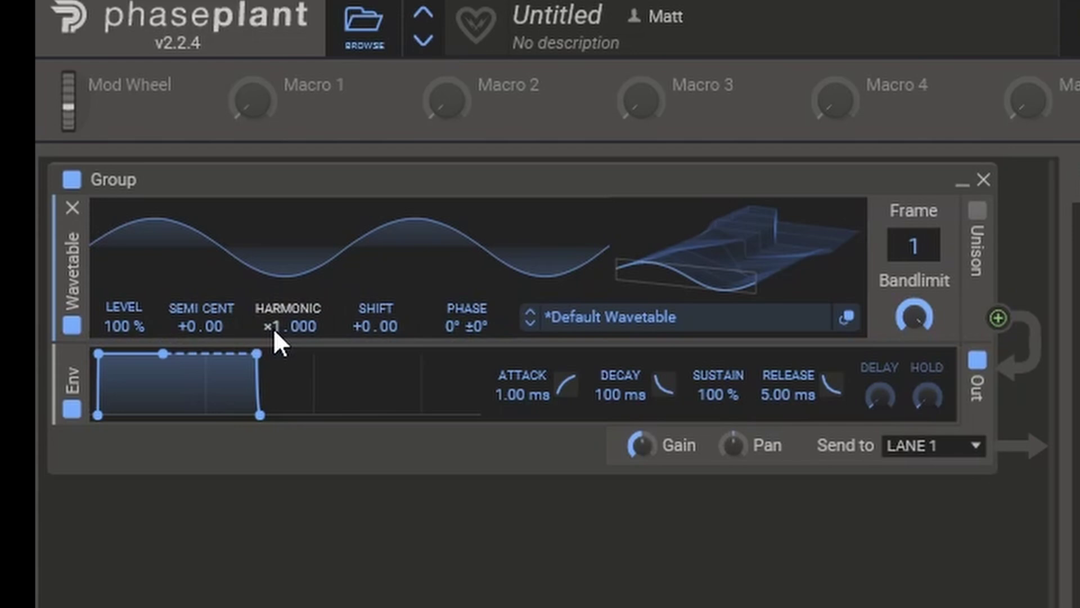
Step: Drag the Wavetable generator's Harmonic multiplier down to ×0.000, flattening its waveform
drag(270, 330, 270, 360)
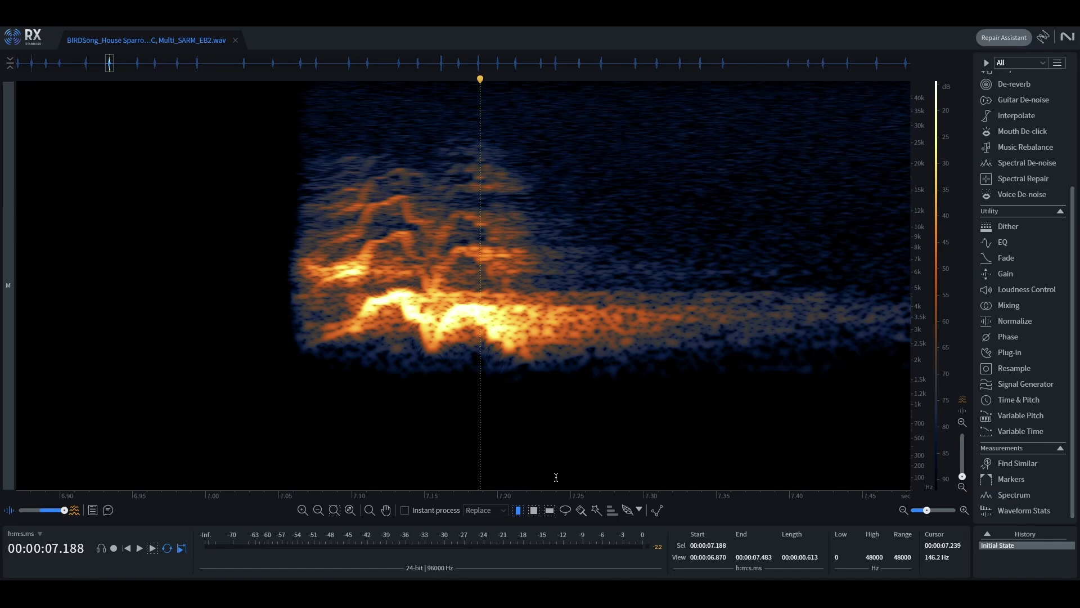
Step: Brush-select a small patch of the lower harmonic near 7.20 s, about 2.5–3.1 kHz
click(580, 511)
scroll(470, 344, up, 2)
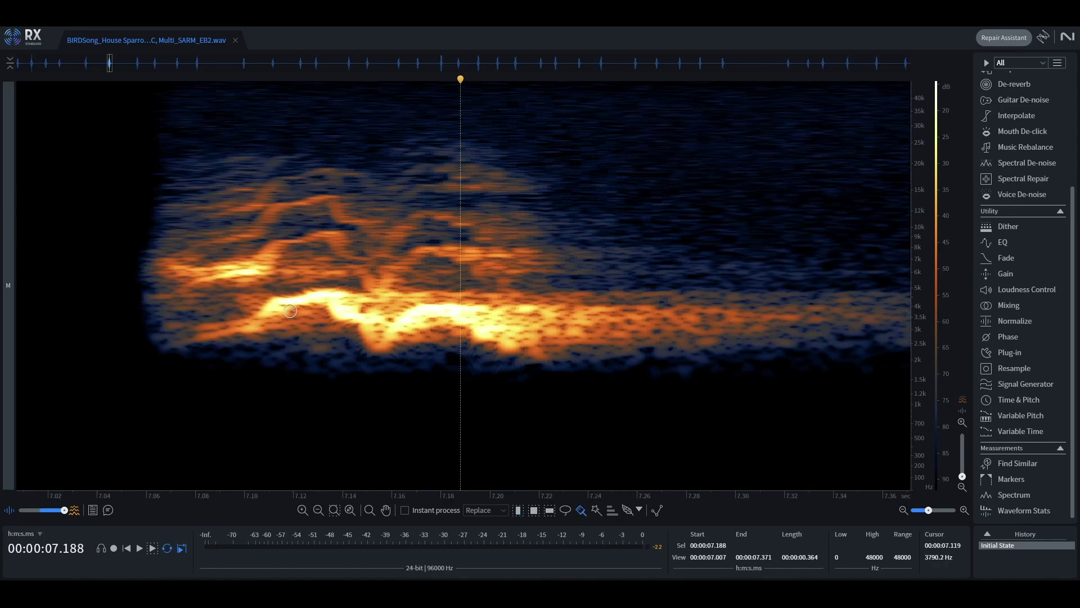
drag(495, 333, 500, 336)
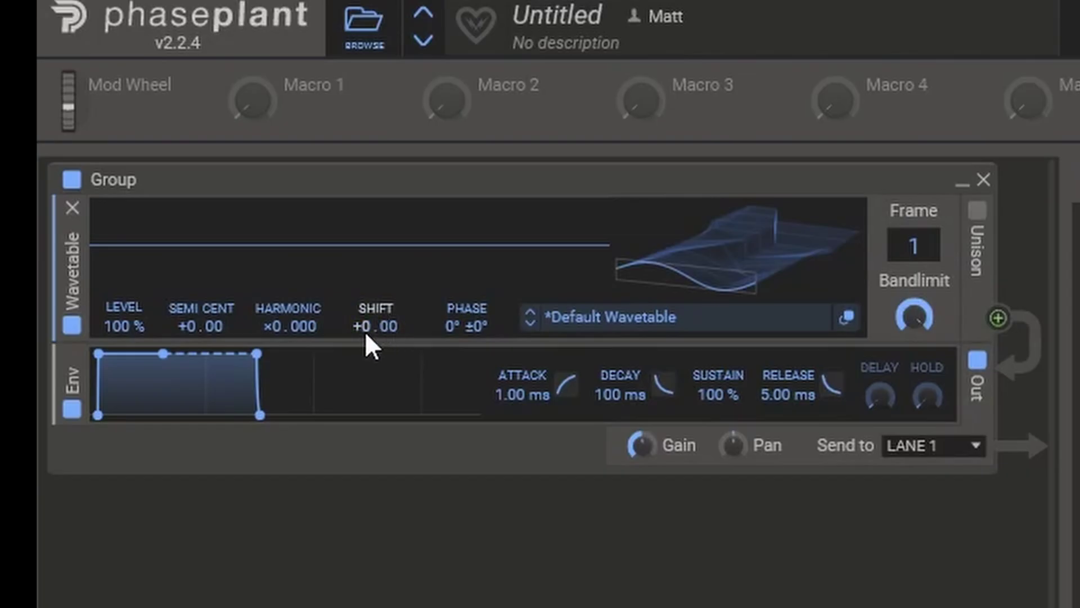
Step: Set the Wavetable generator's Shift frequency to exactly 2500 Hz
right_click(366, 334)
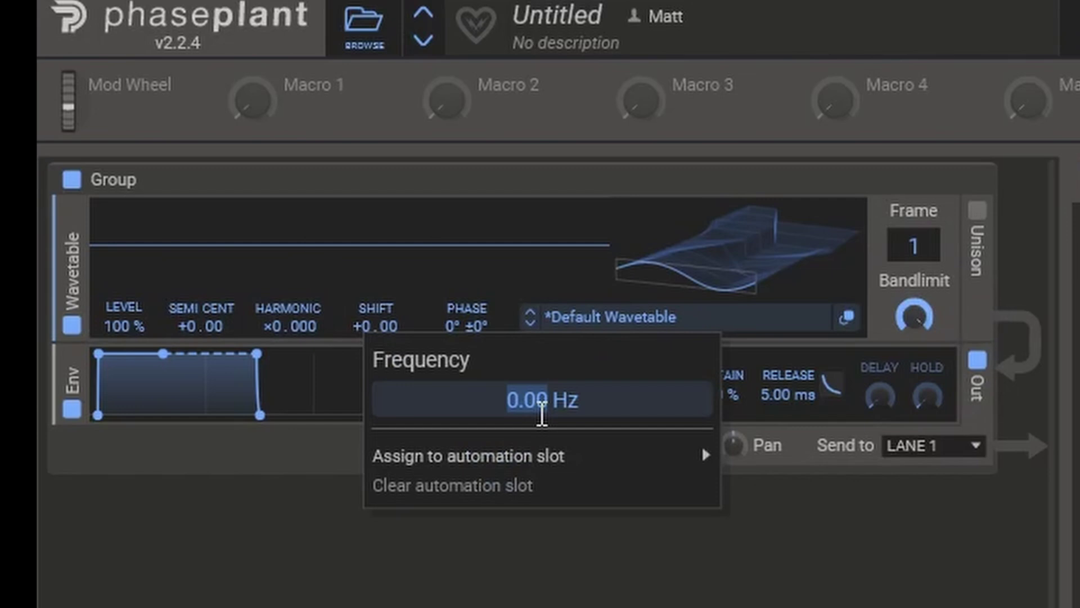
text(2500)
key(Return)
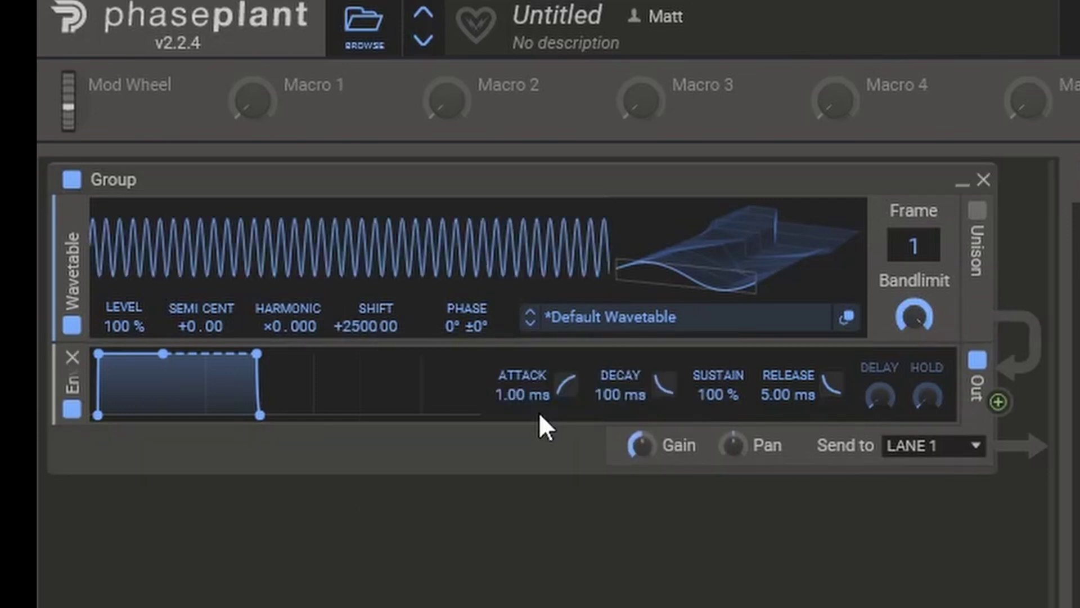
mouse_move(543, 465)
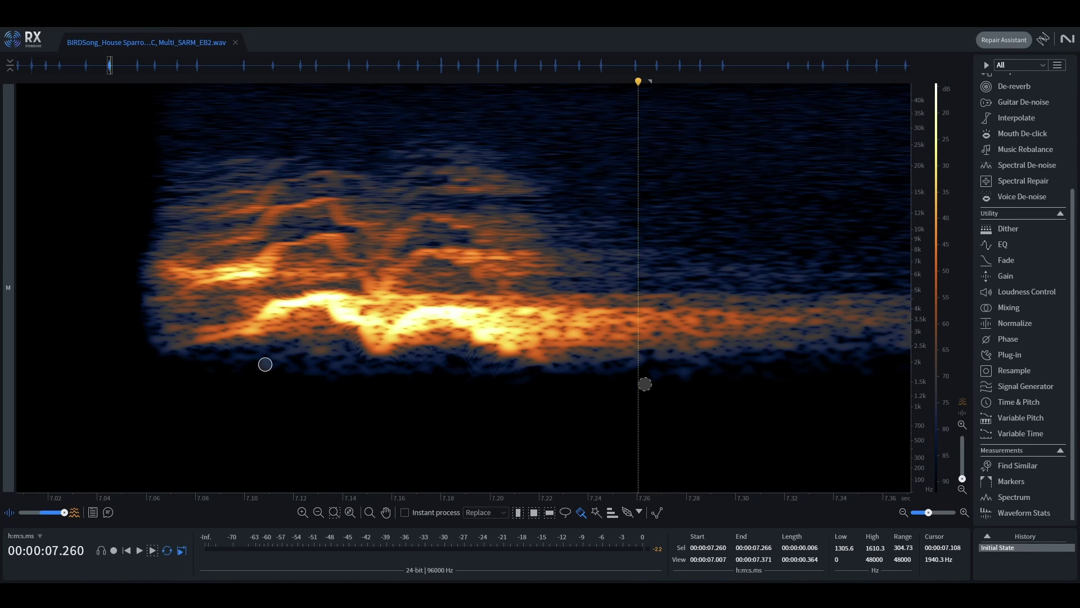
Step: Lasso the lower harmonic's sweep from 7.103 s to about 7.21 s, roughly 2.6–3.7 kHz
click(254, 354)
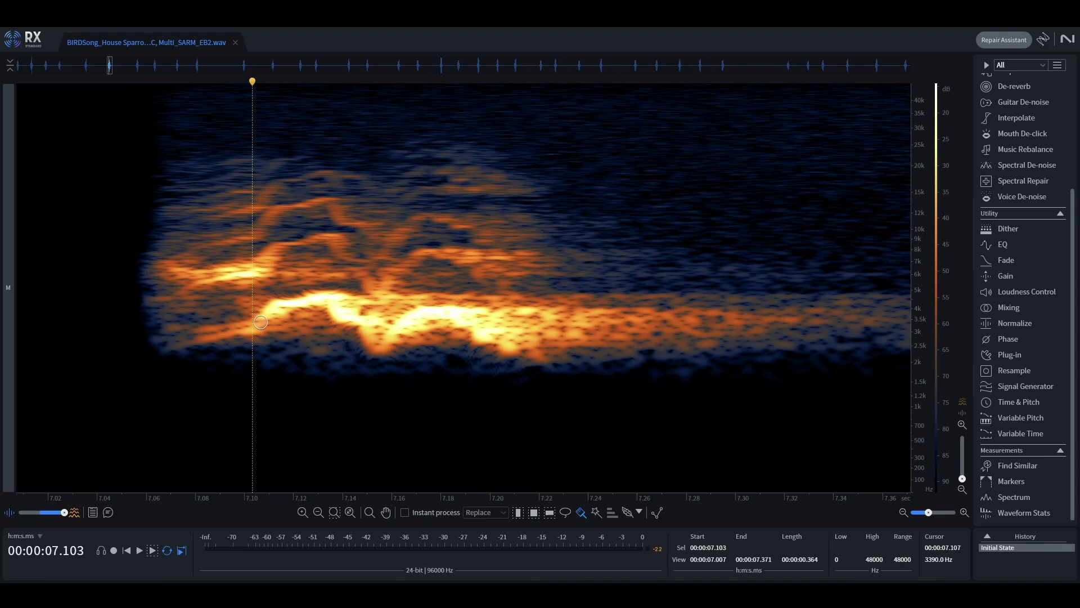
drag(260, 322, 517, 337)
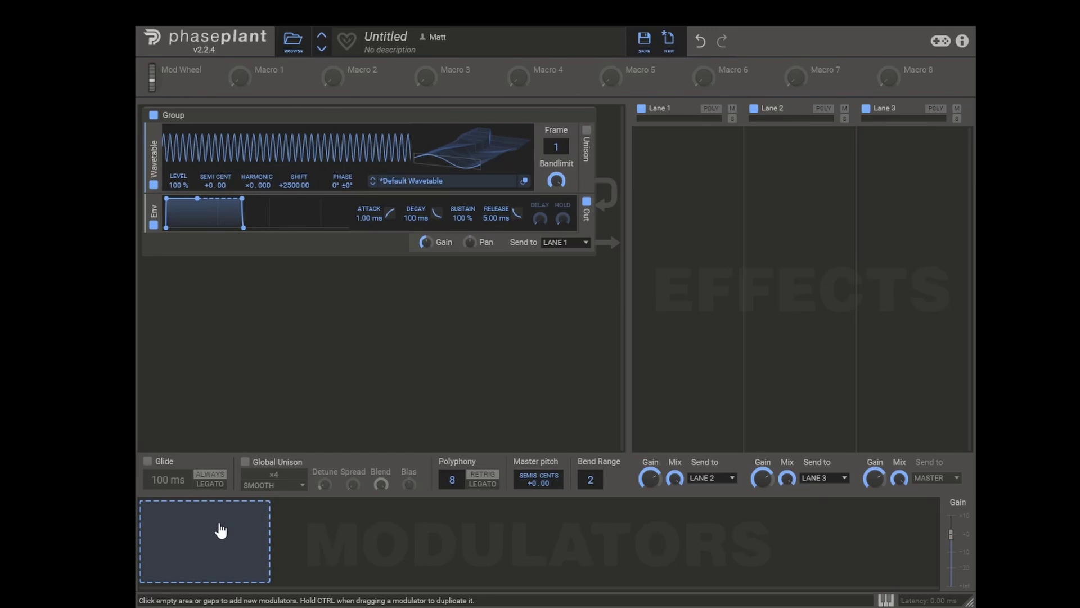
Step: Add a Curve modulator and set its length to 110 ms
click(219, 528)
click(258, 514)
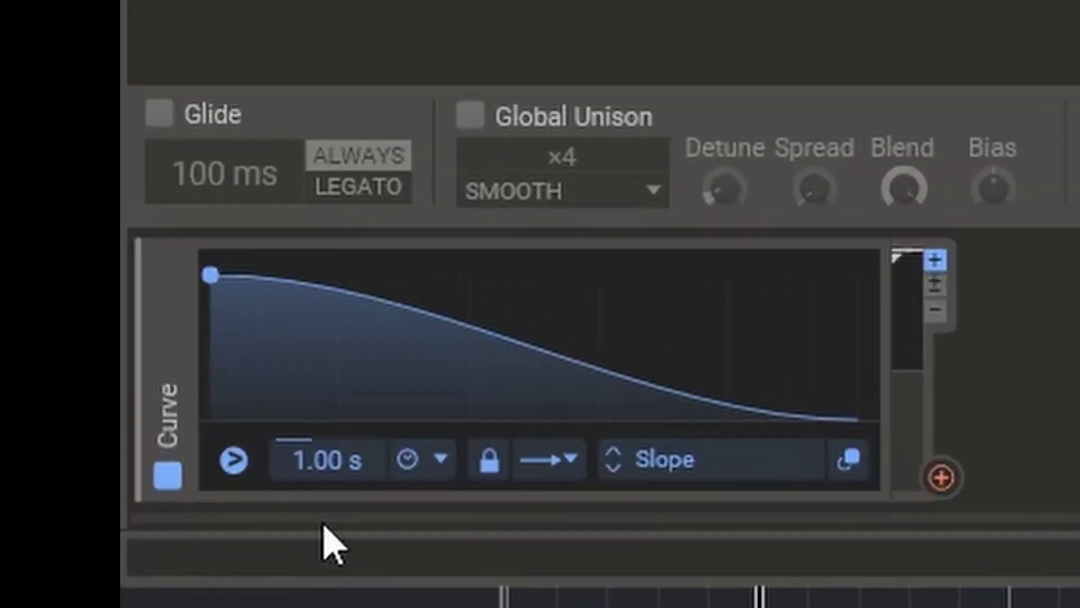
double_click(202, 571)
text(110ms)
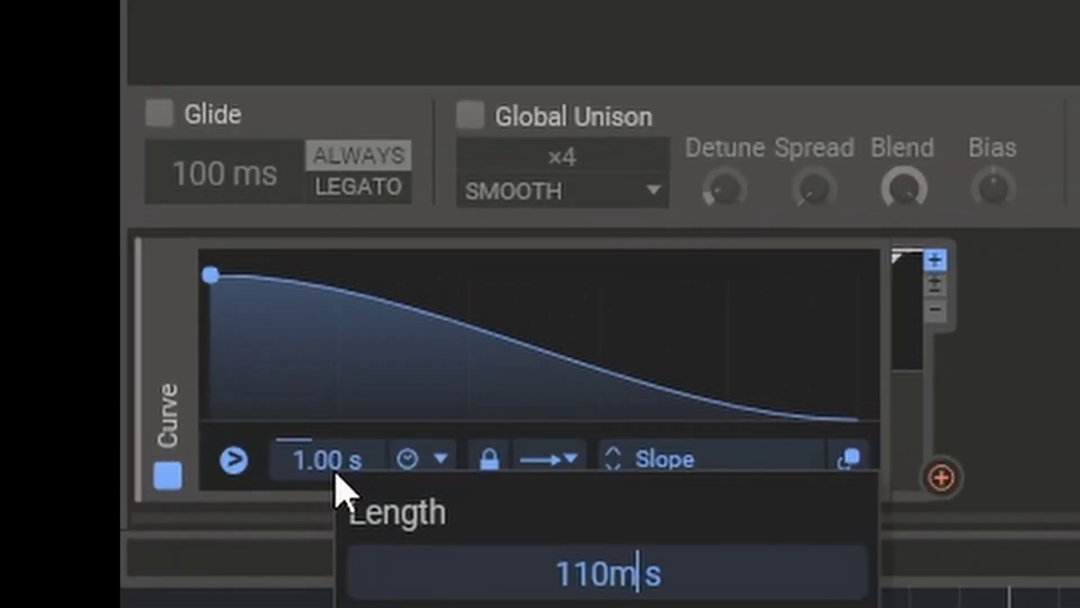
key(Return)
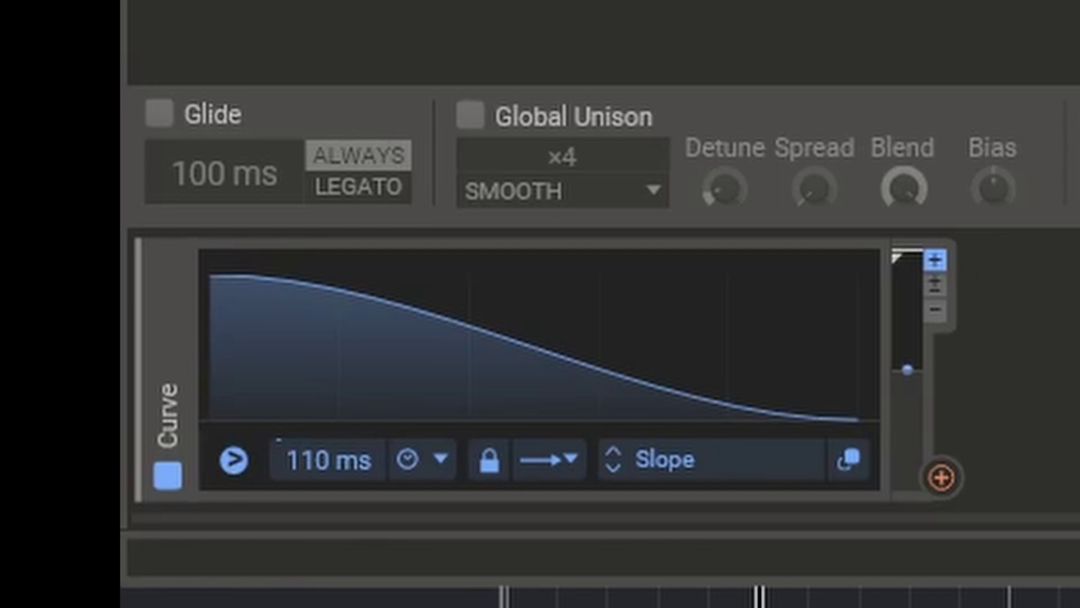
Step: Redraw the 110 ms Curve as a rise to a peak, a dip, then a rounded second hump
double_click(297, 394)
drag(296, 394, 285, 301)
double_click(445, 316)
drag(444, 315, 465, 277)
double_click(574, 326)
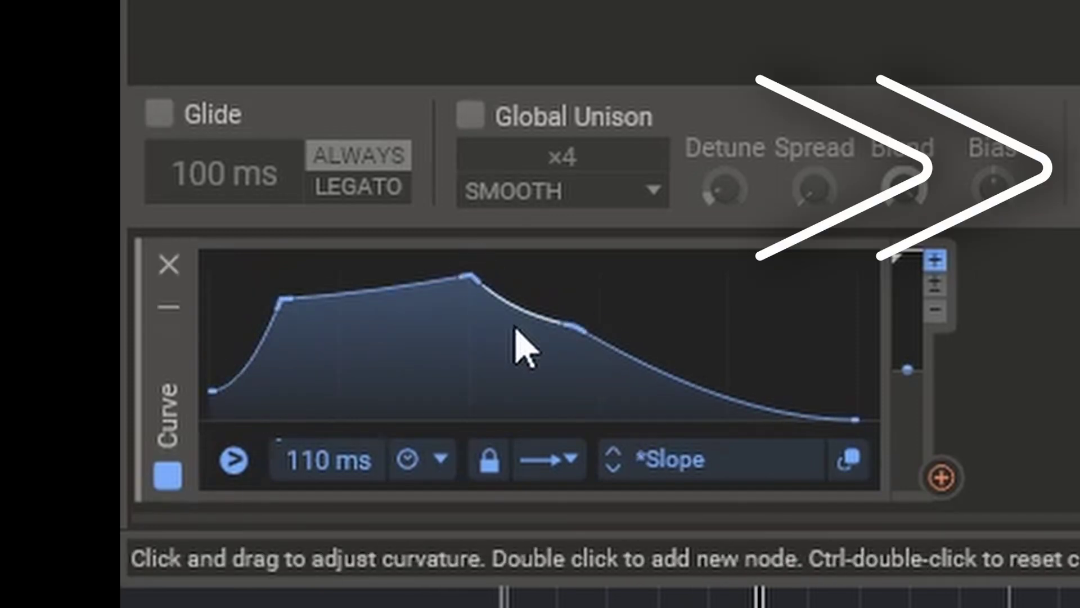
drag(574, 327, 546, 377)
drag(703, 383, 743, 308)
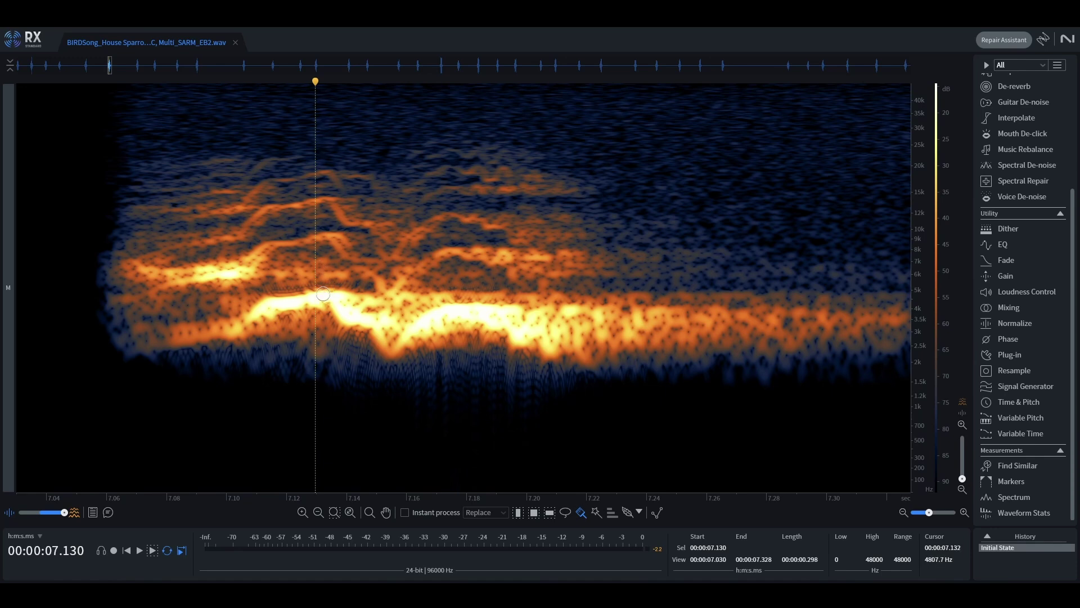
drag(316, 301, 328, 287)
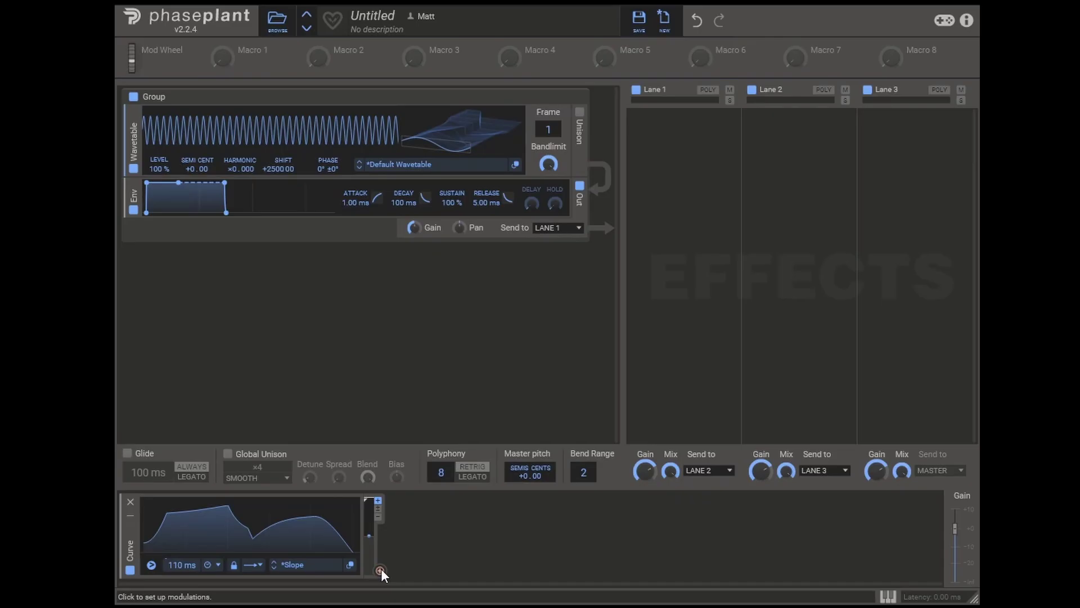
Step: Route the Curve to the wavetable SHIFT frequency with a 5200 Hz modulation range
drag(380, 568, 284, 178)
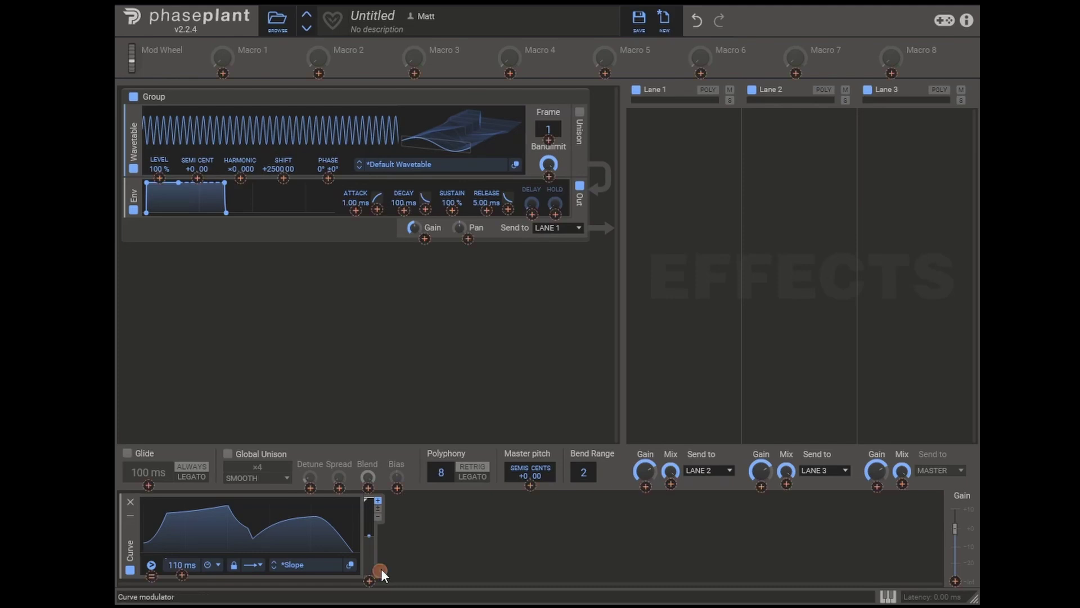
drag(376, 254, 376, 252)
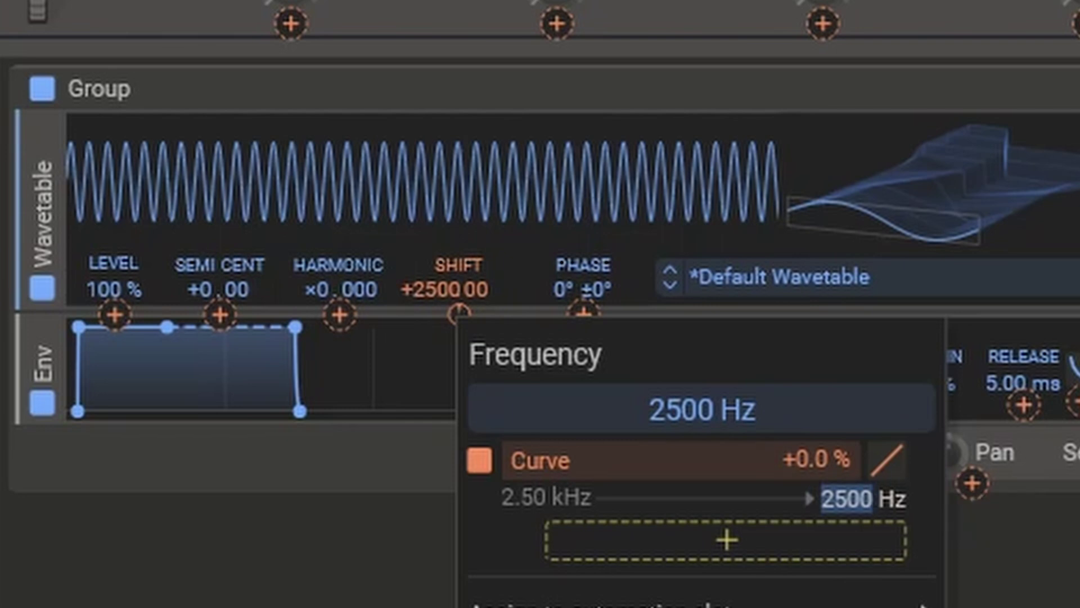
text(5200)
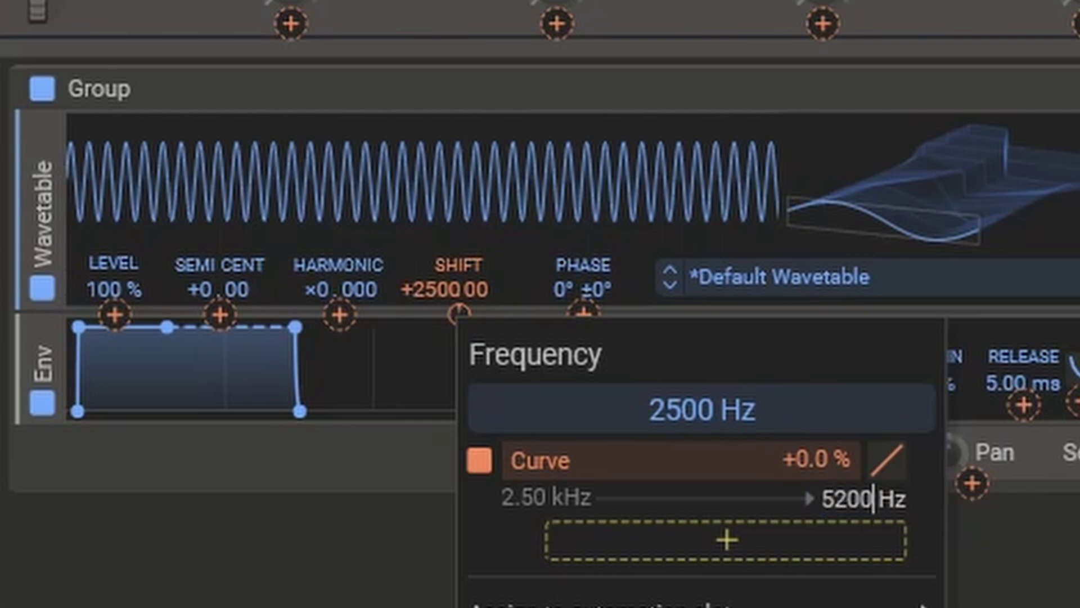
key(Return)
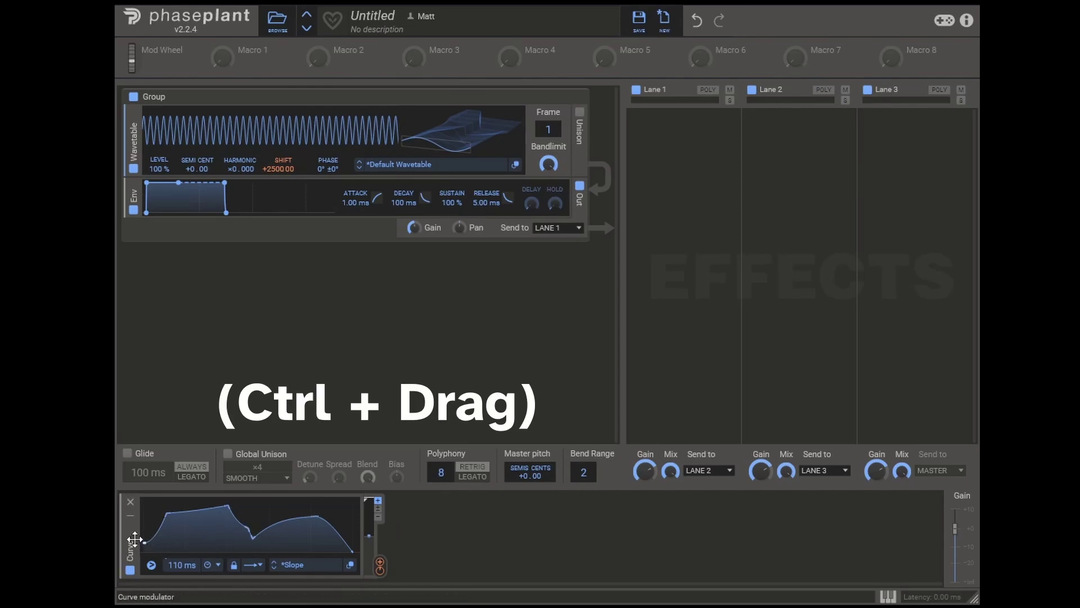
Step: Duplicate the Curve, set oscillator LEVEL to 0%, and route the copy to LEVEL at 100%
drag(135, 539, 414, 580)
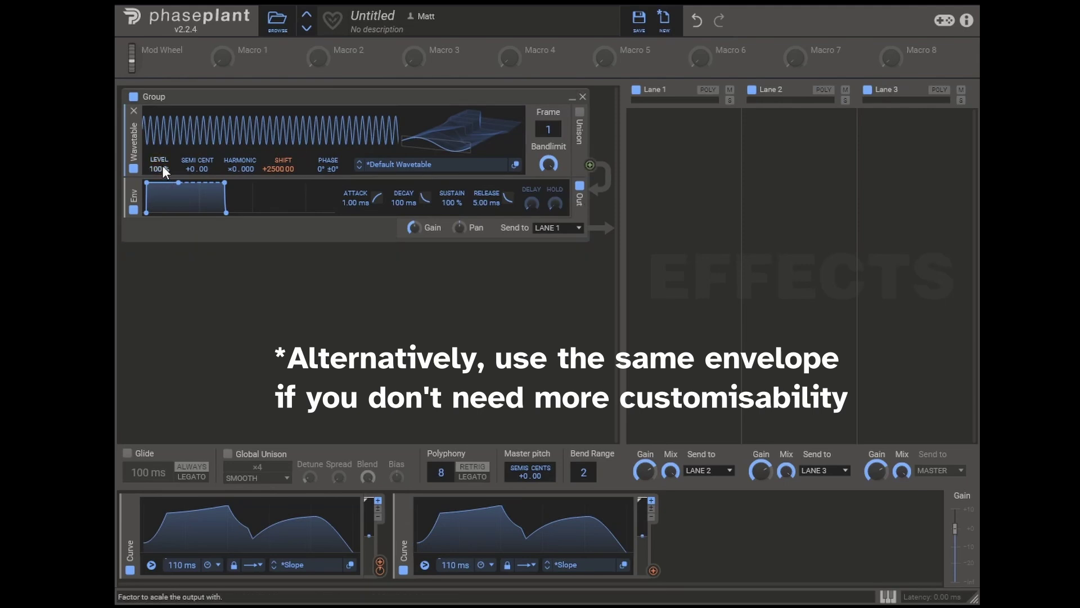
drag(160, 167, 160, 236)
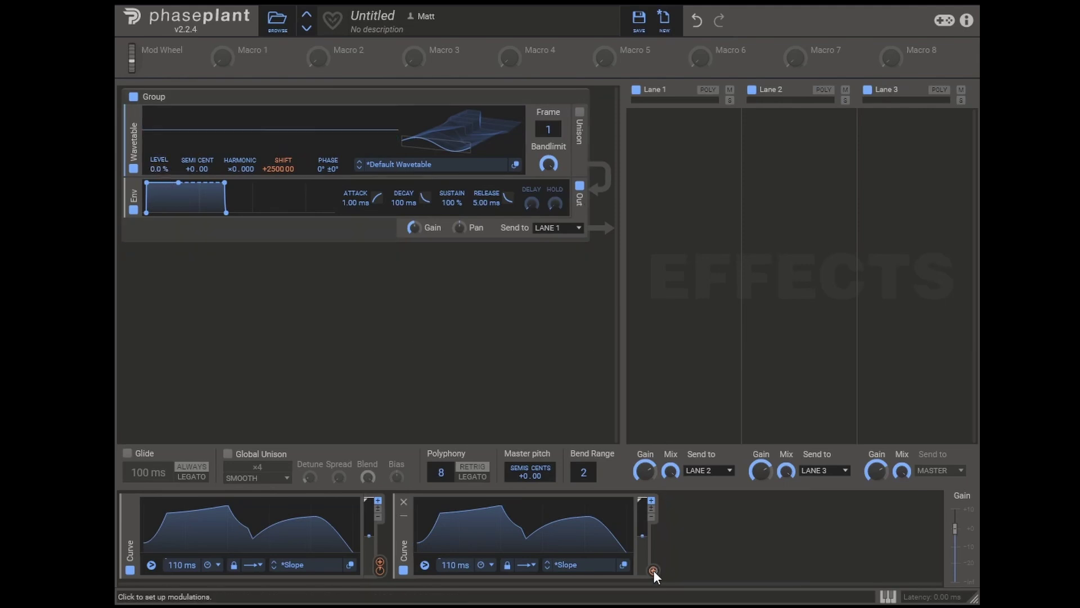
drag(653, 570, 160, 177)
text(100)
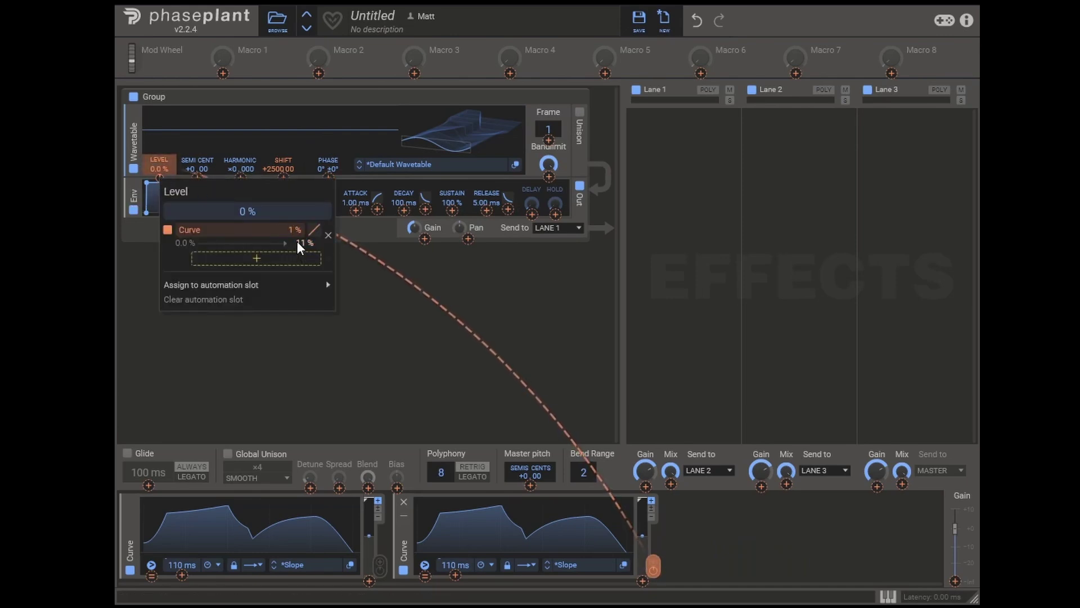
key(Return)
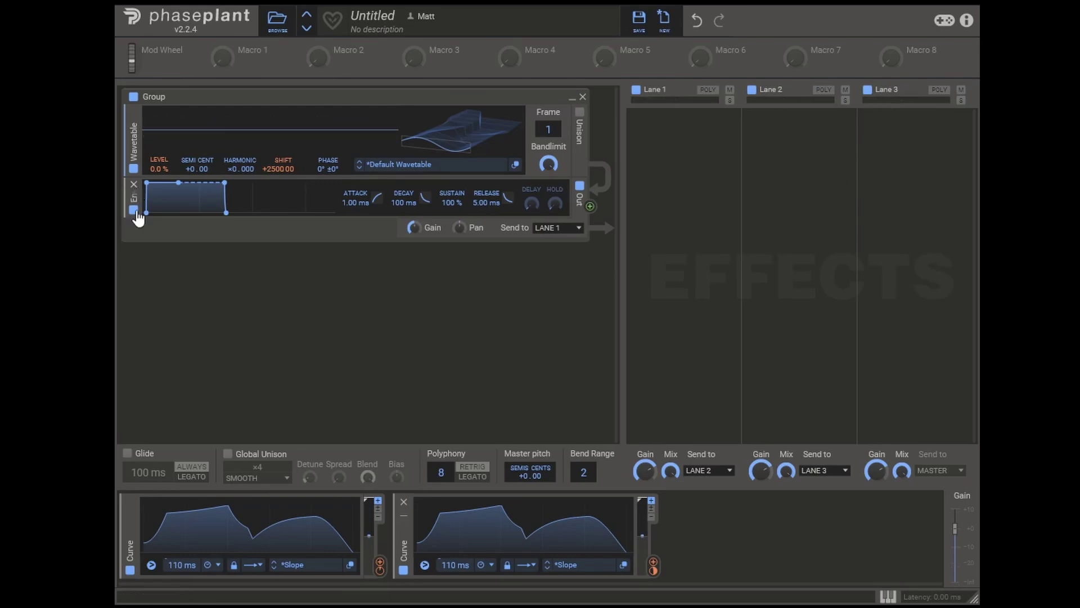
Step: Swap the envelope for a Curve output that holds full level, then drops sharply at the end
click(134, 185)
click(169, 189)
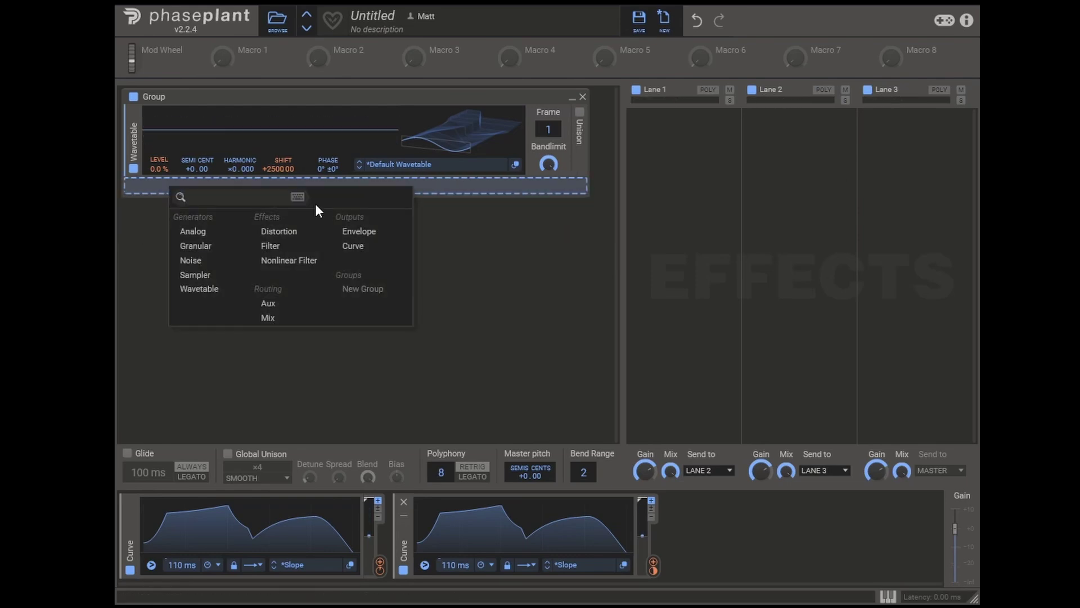
click(369, 248)
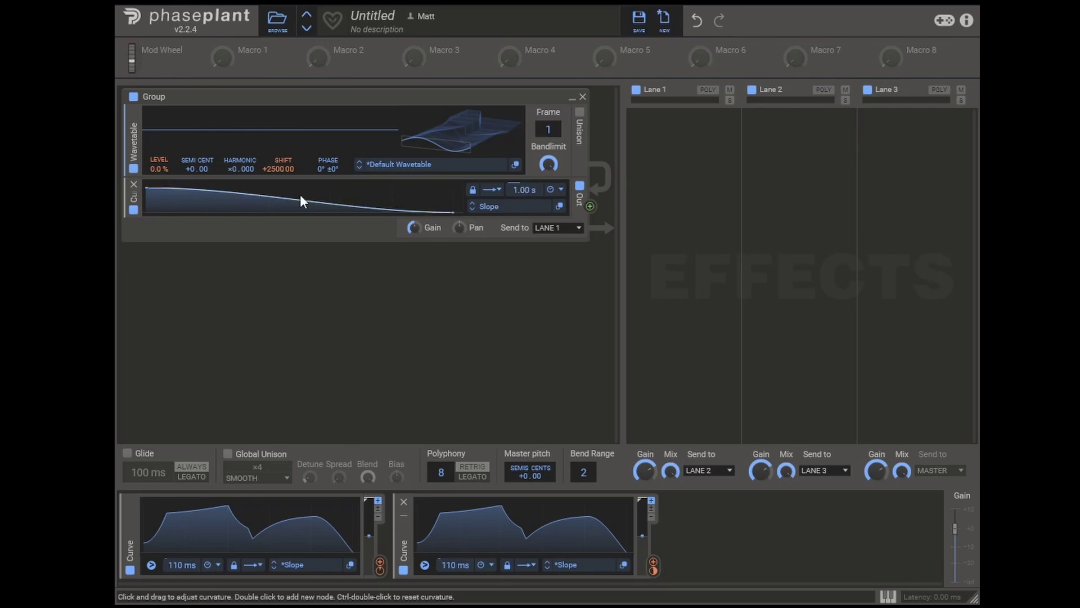
double_click(325, 207)
drag(327, 204, 447, 168)
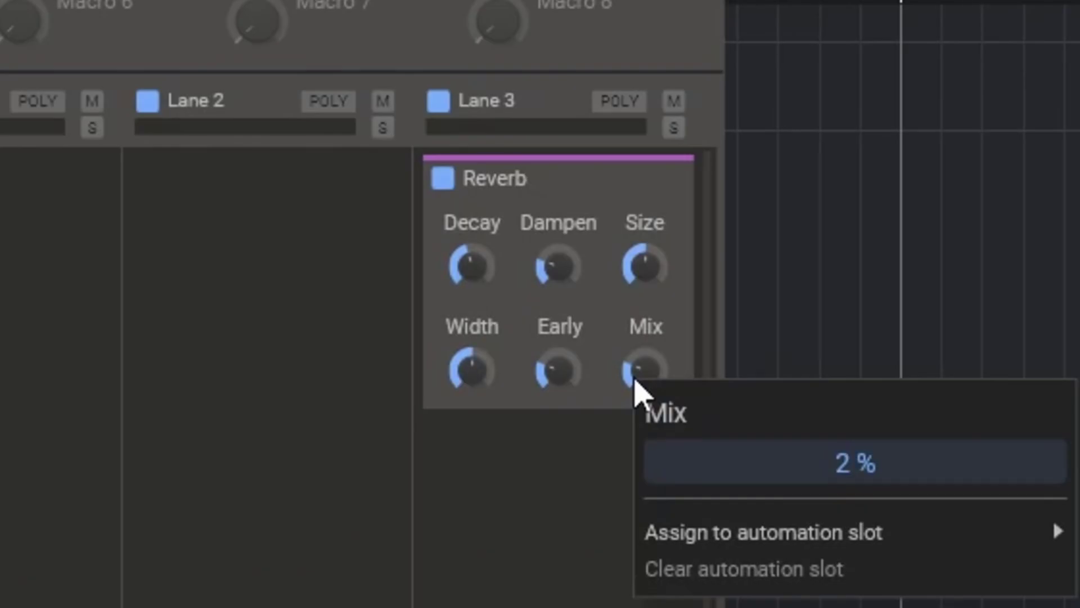
Step: Set the Lane 3 Reverb Mix to 2% and turn its Size and Decay down
key(Return)
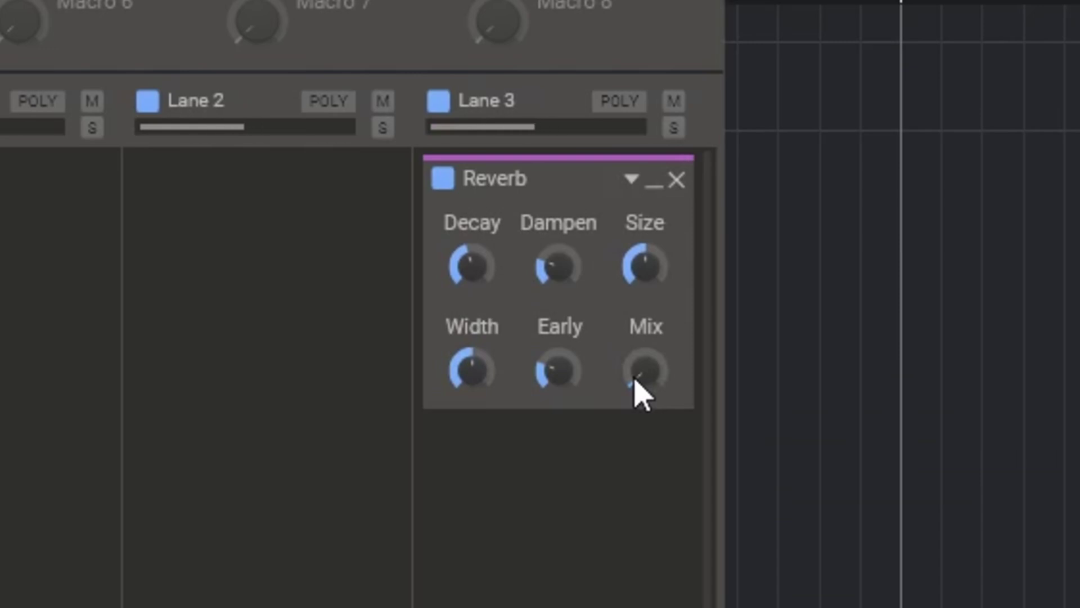
drag(623, 284, 623, 332)
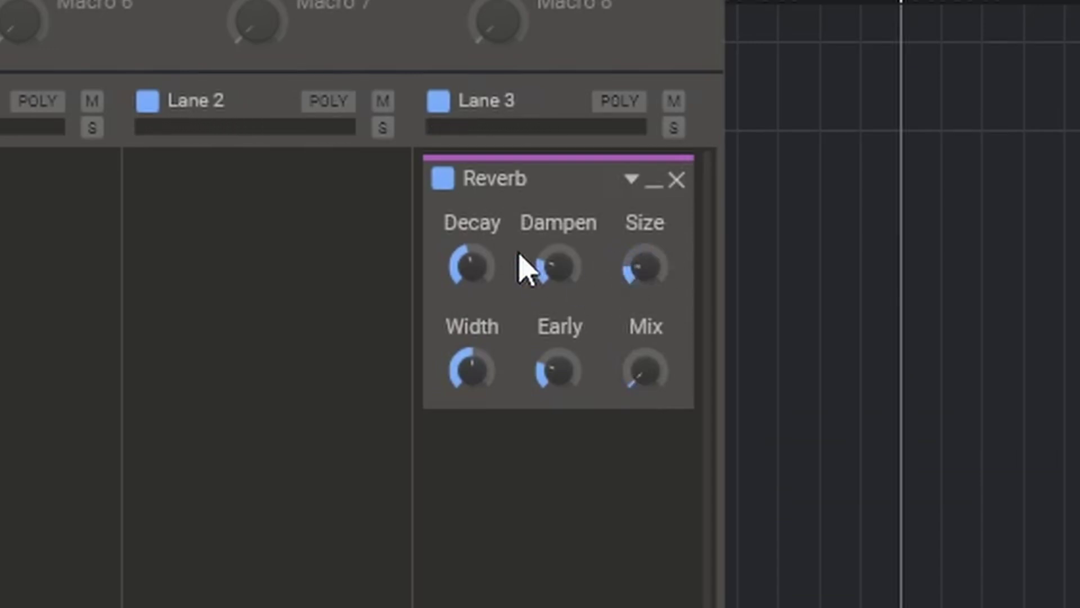
drag(458, 270, 458, 284)
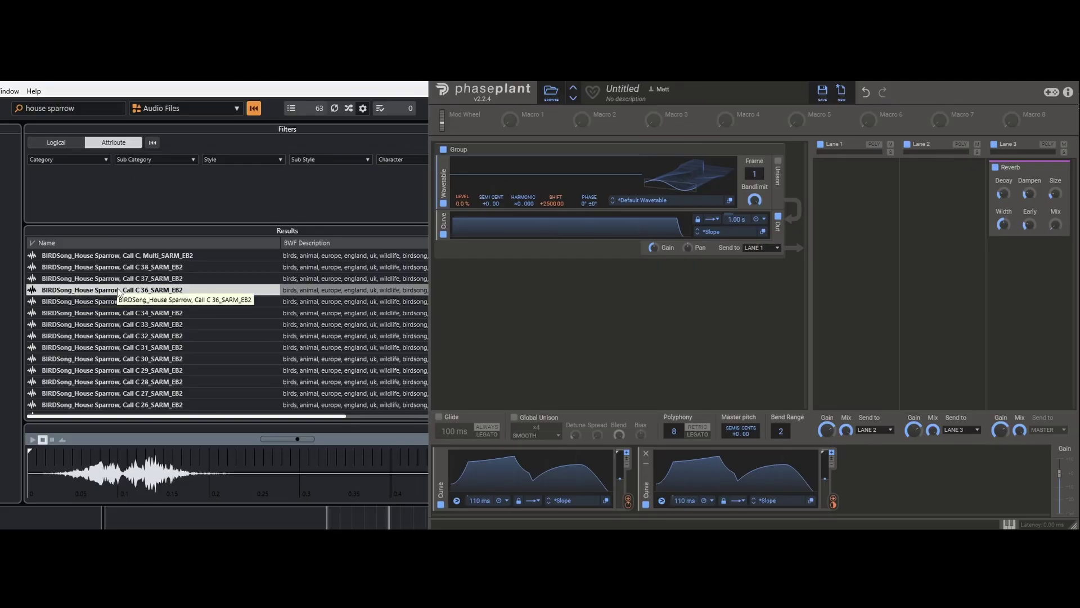
Step: Drop the BIRDSong_House Sparrow, Call C 36 sample from MediaBay onto Phase Plant's effects lanes
drag(177, 293, 942, 194)
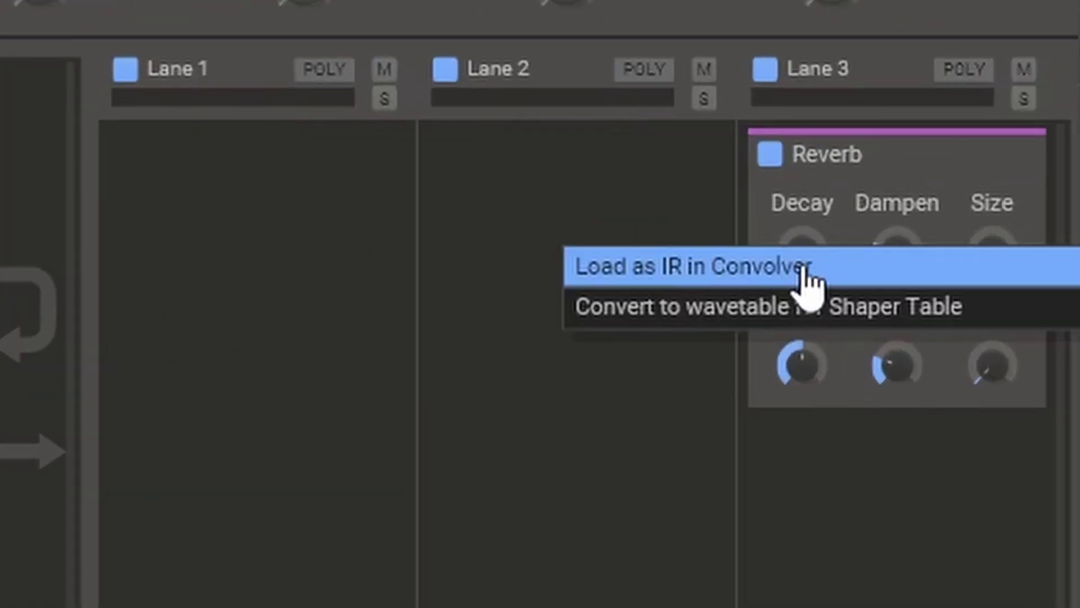
Step: Load the sparrow sample as a Convolver IR, lower Mix, trim its start, set Fade Out 32.5% and Fade In 0.15%
click(833, 270)
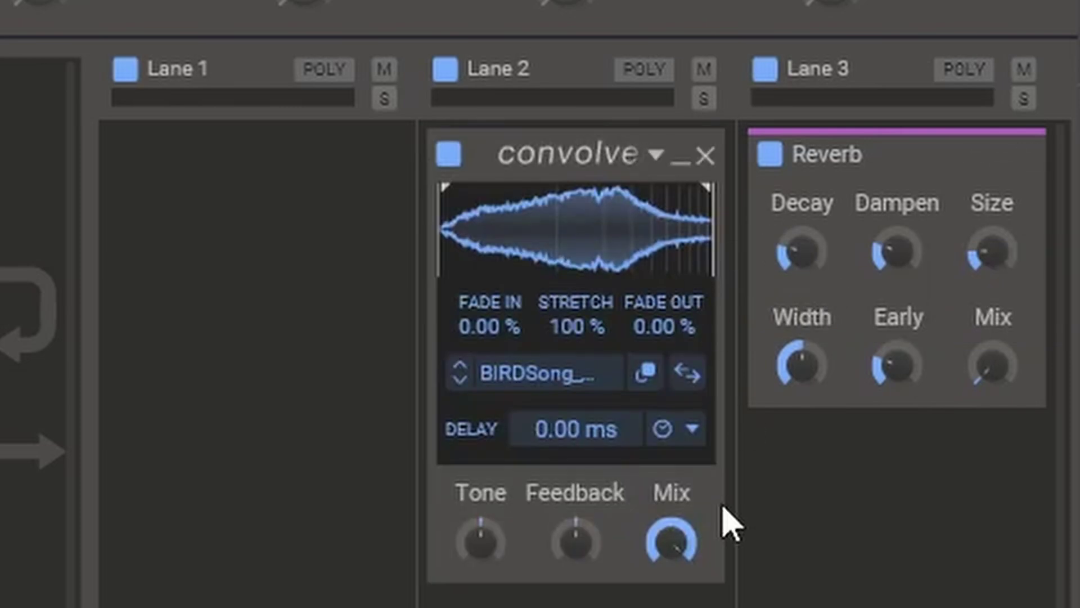
drag(688, 563, 688, 597)
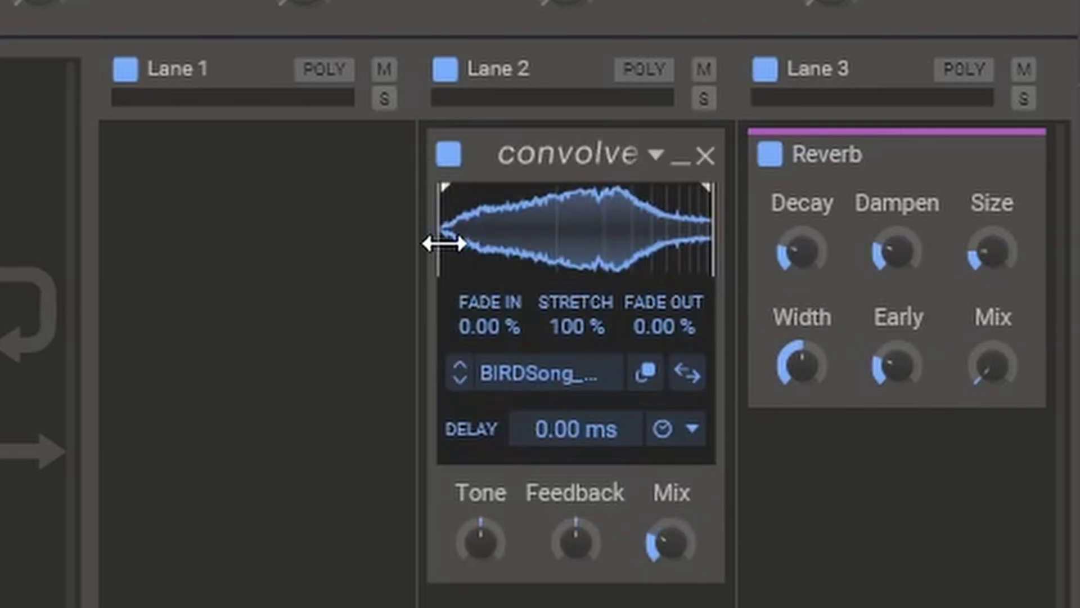
drag(444, 240, 485, 241)
drag(664, 327, 662, 321)
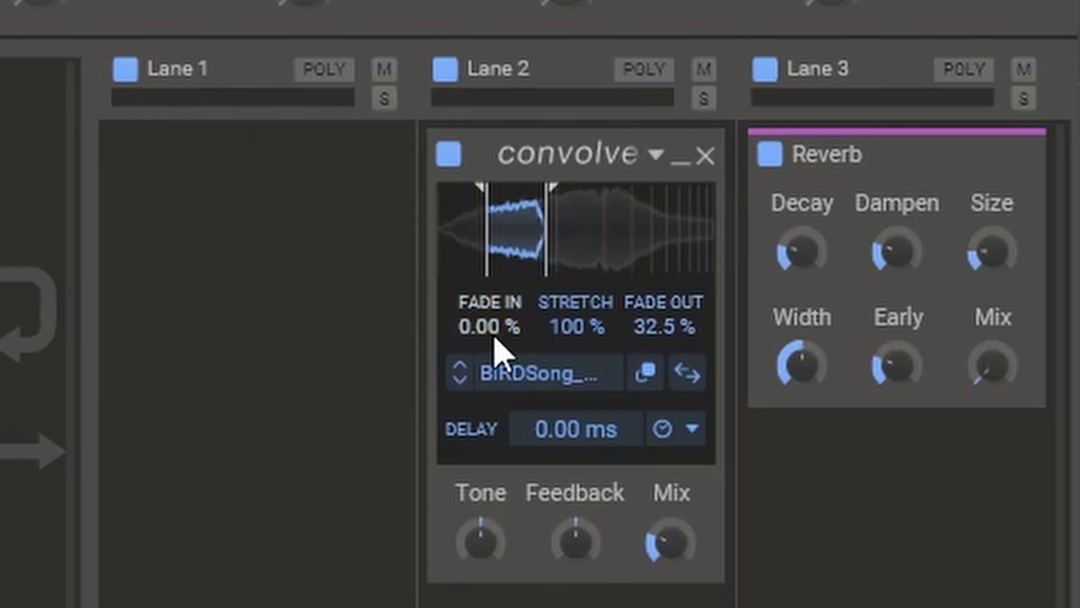
drag(492, 337, 493, 336)
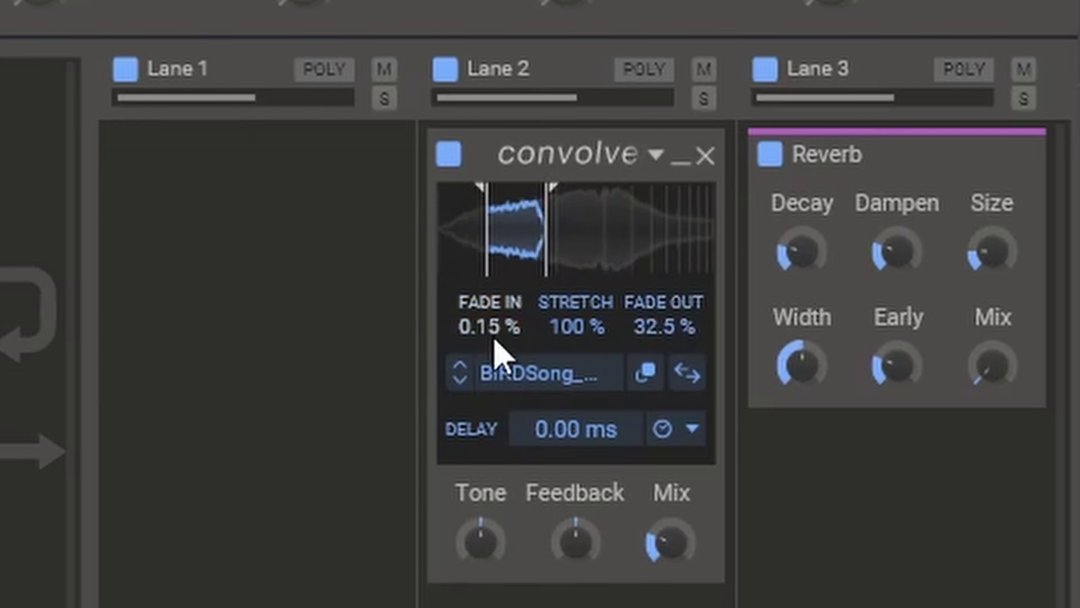
Step: Shift the trimmed slice to the sample's start, shorten it, and compare with the convolver bypassed
mouse_move(514, 236)
mouse_down()
mouse_move(471, 243)
mouse_move(478, 232)
mouse_move(491, 239)
mouse_up()
drag(669, 541, 669, 562)
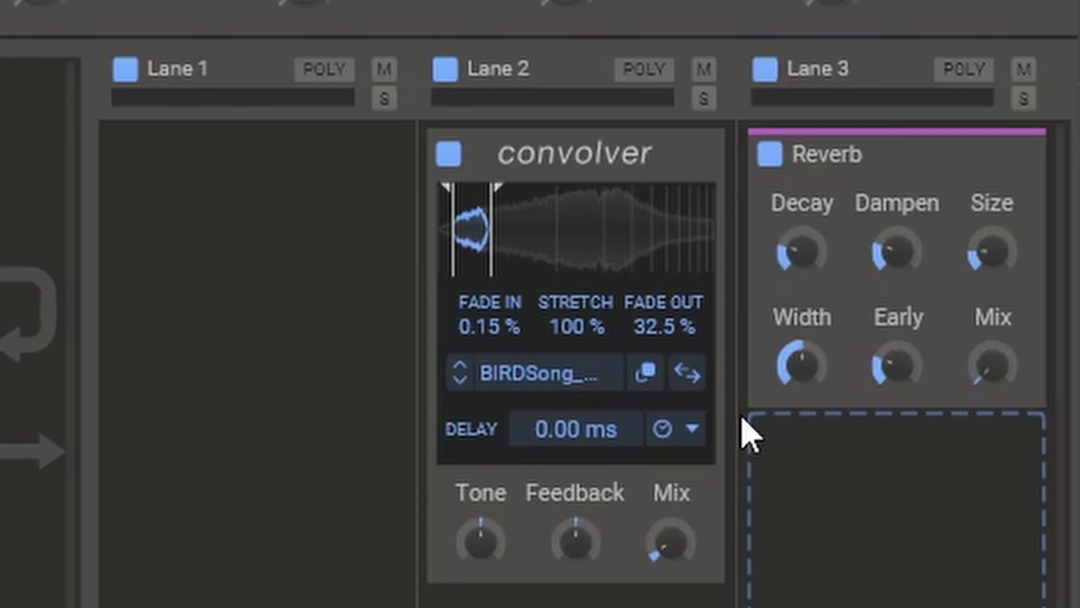
click(449, 162)
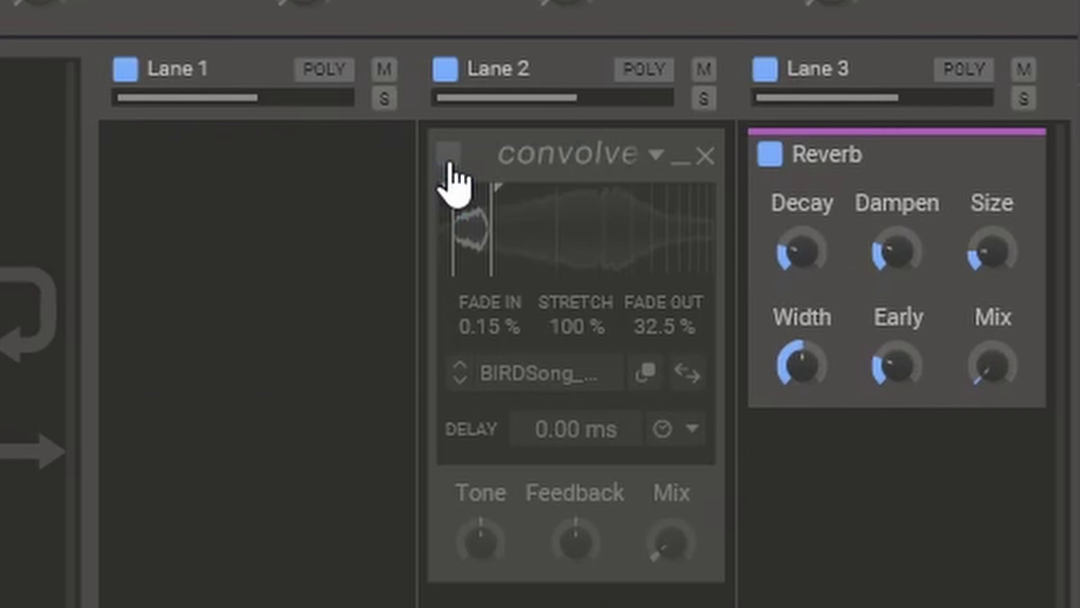
click(449, 155)
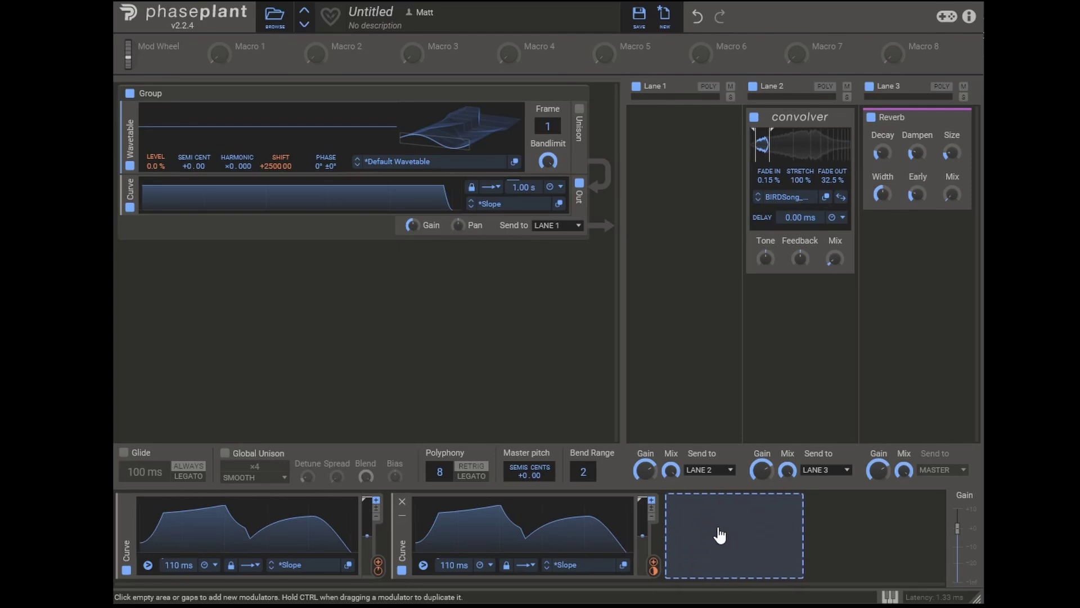
Step: Add a Random modulator in the third slot with its rate at 0.000 Hz
click(699, 524)
click(728, 522)
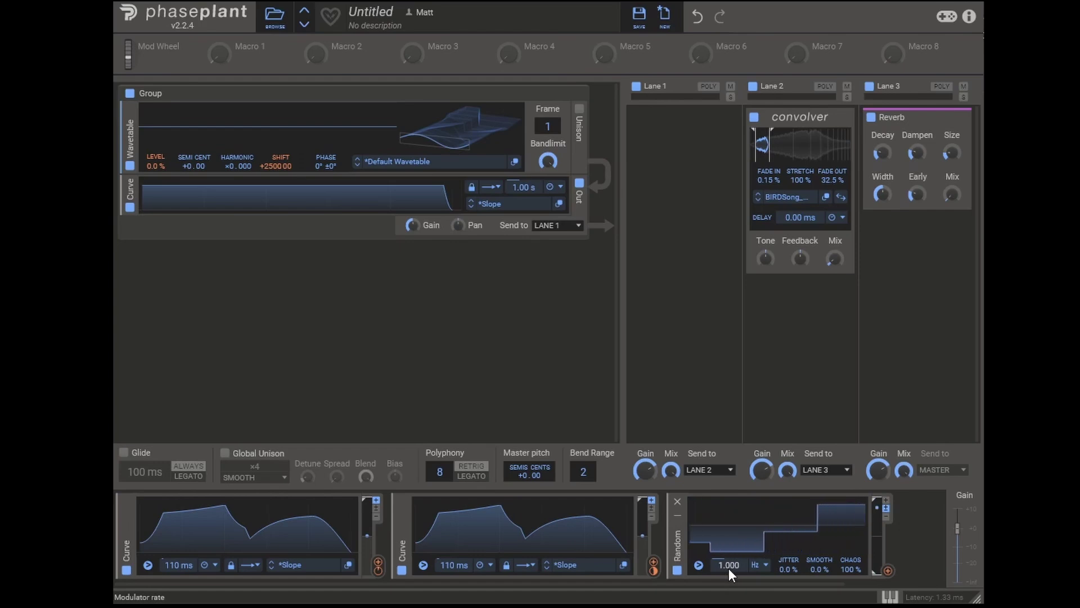
drag(728, 569, 730, 568)
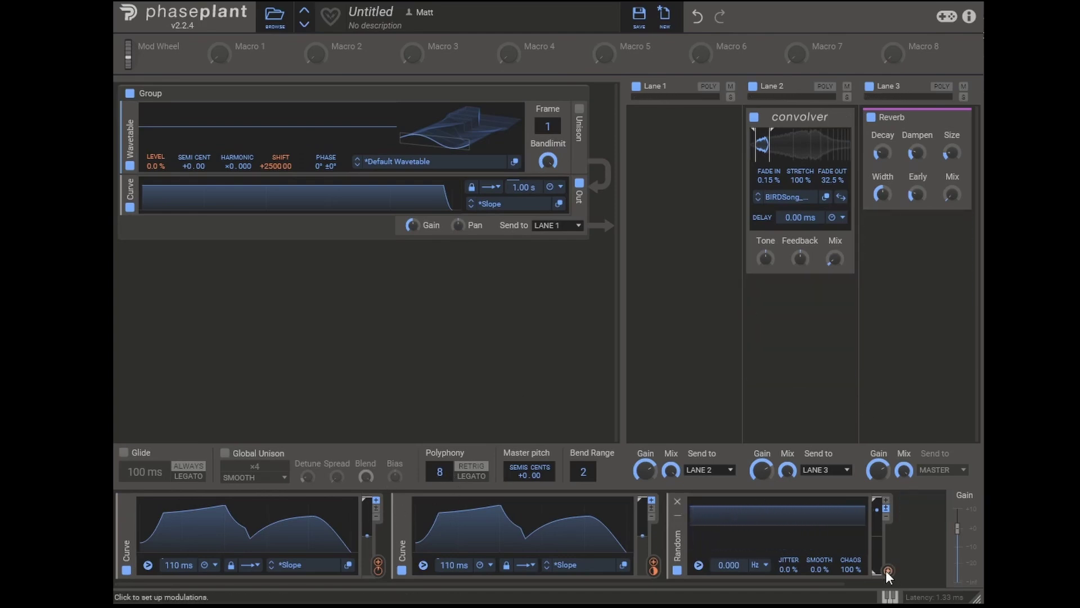
Step: Route the Random modulator to SHIFT (+2.0%) and the first Curve's 110 ms Length (+2.2%)
drag(886, 569, 282, 172)
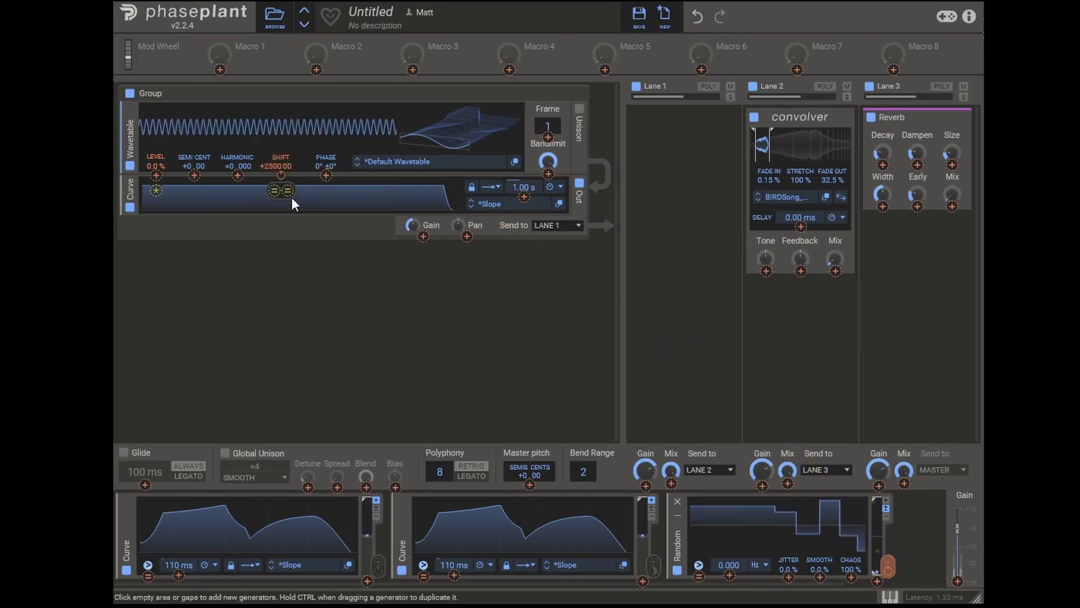
right_click(292, 197)
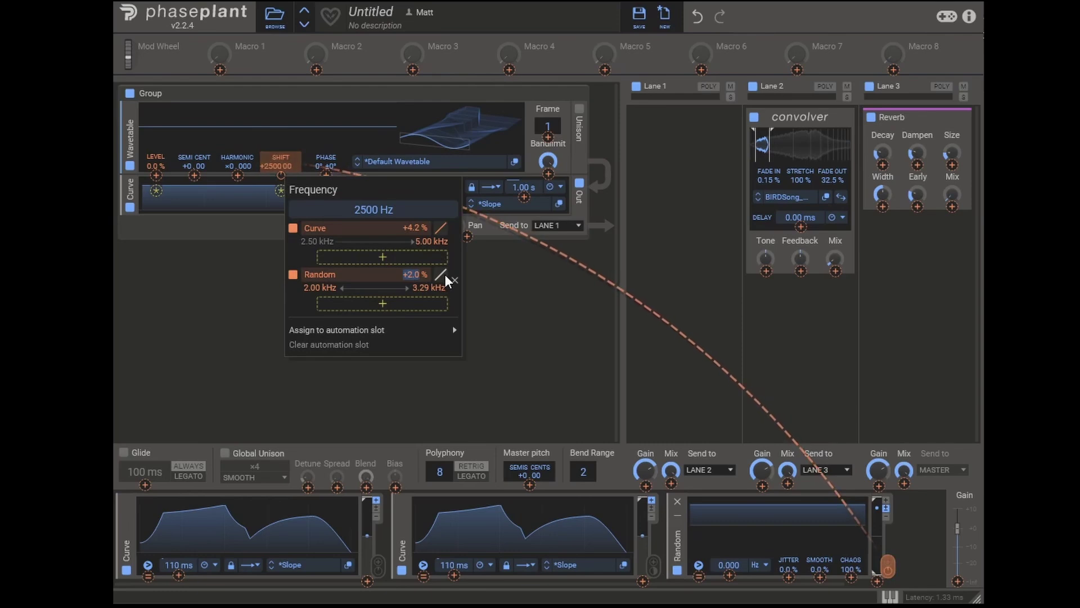
click(444, 275)
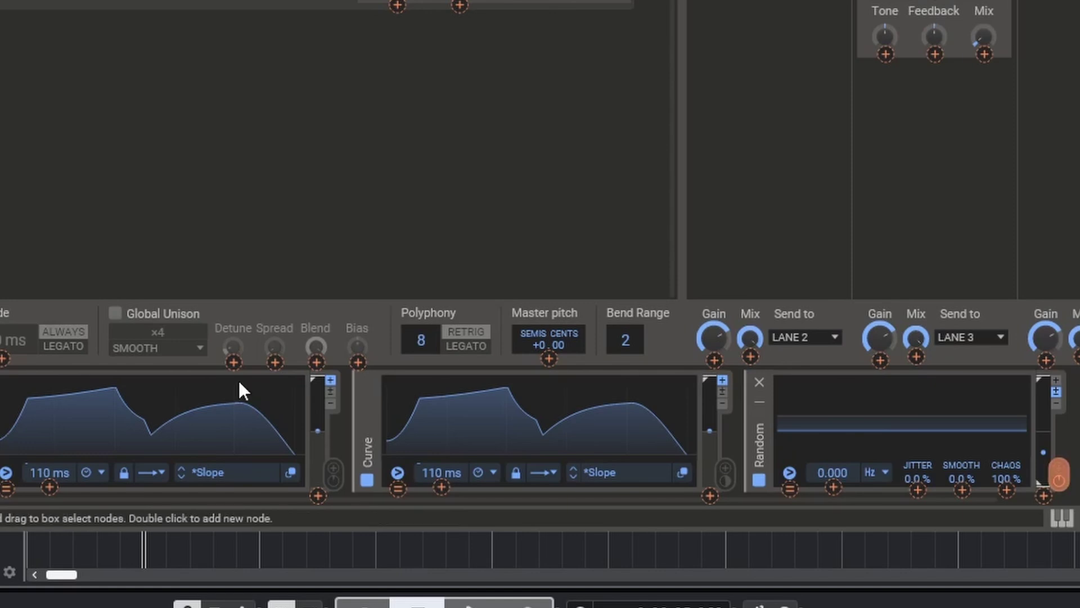
click(55, 490)
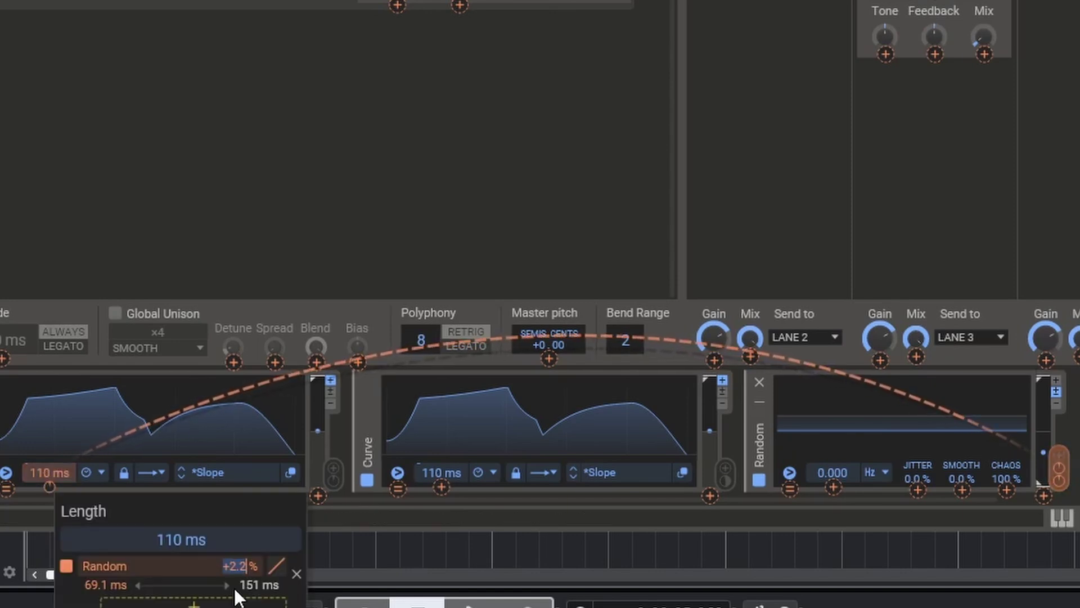